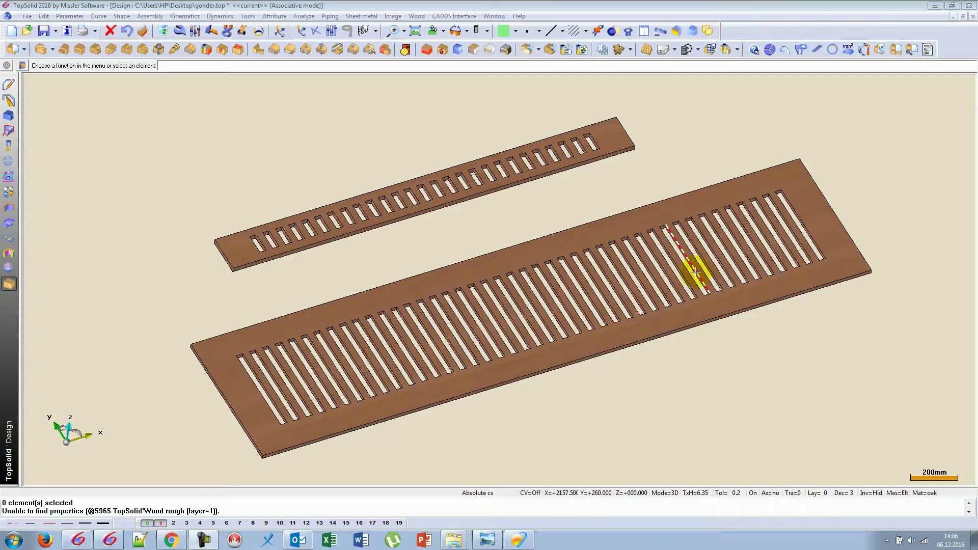
Define the large slotted grille as a machinable part with 2850 × 680 × 18 mm stock.
left_click(580, 340)
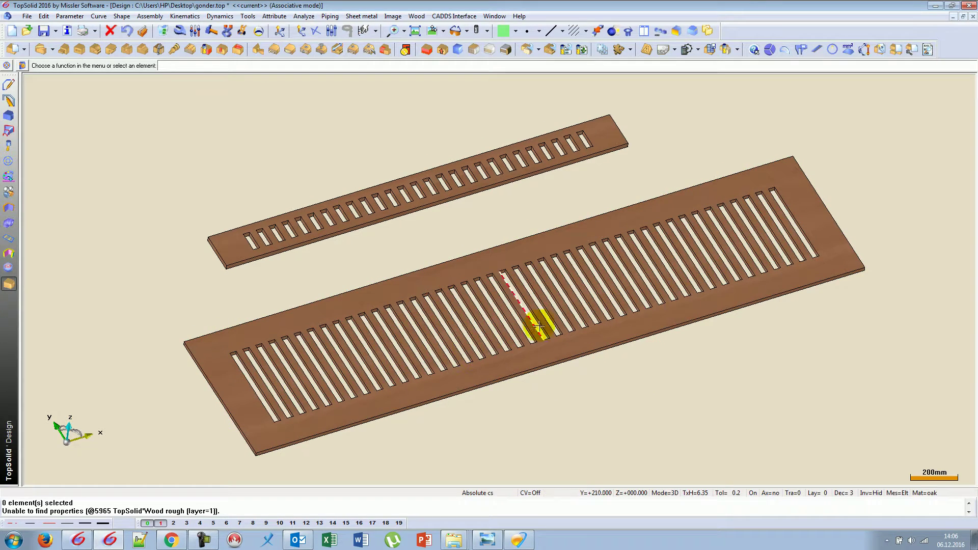
mouse_move(683, 428)
middle_mouse_down()
mouse_move(681, 382)
mouse_move(681, 425)
mouse_move(674, 414)
middle_mouse_up()
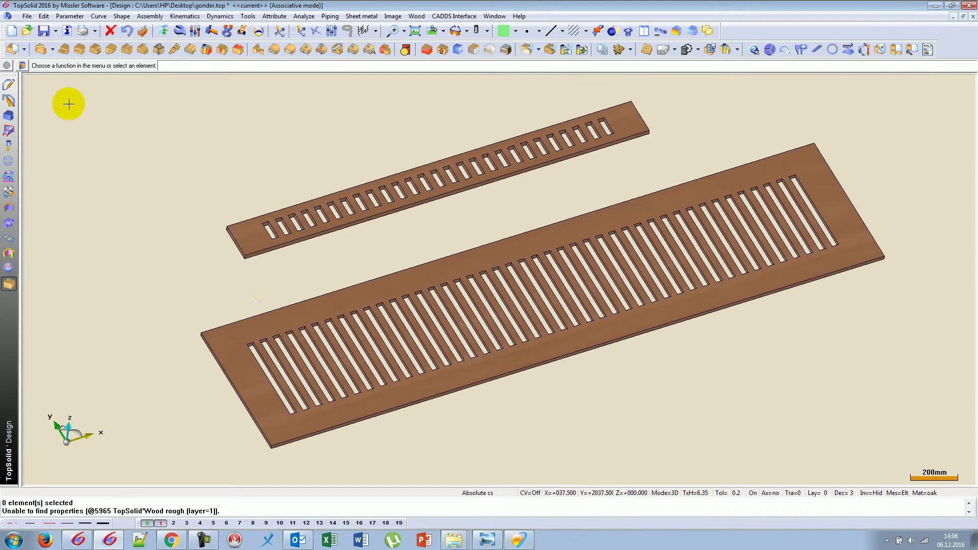
left_click(12, 50)
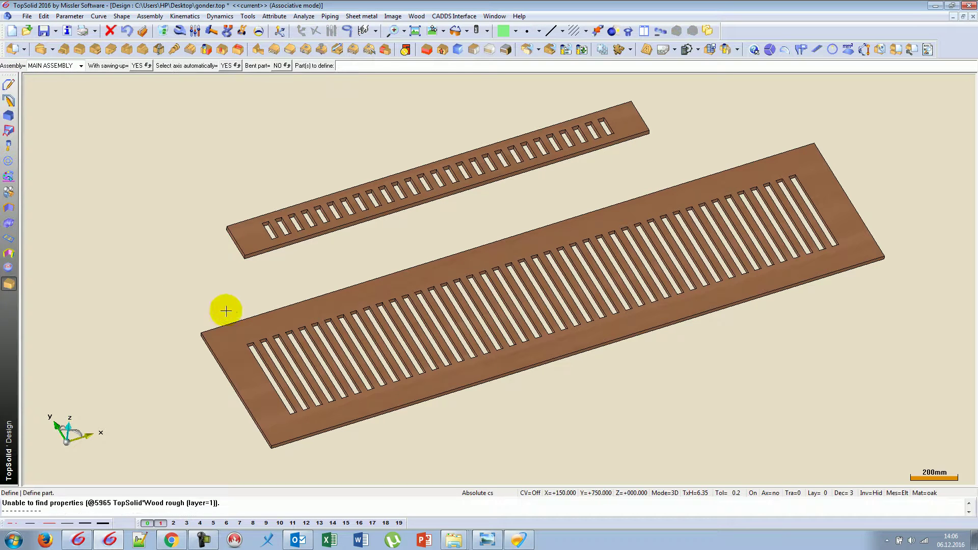
left_click(240, 340)
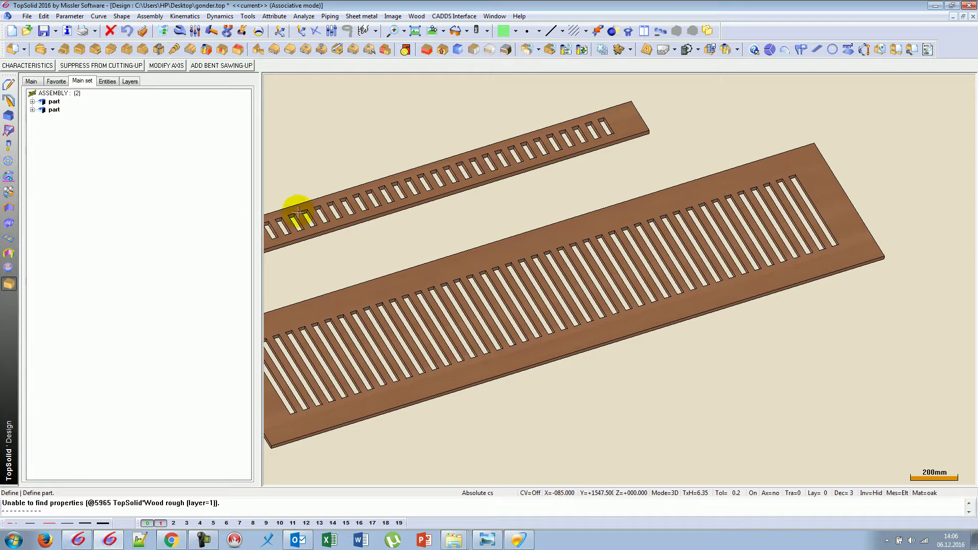
left_click(272, 166)
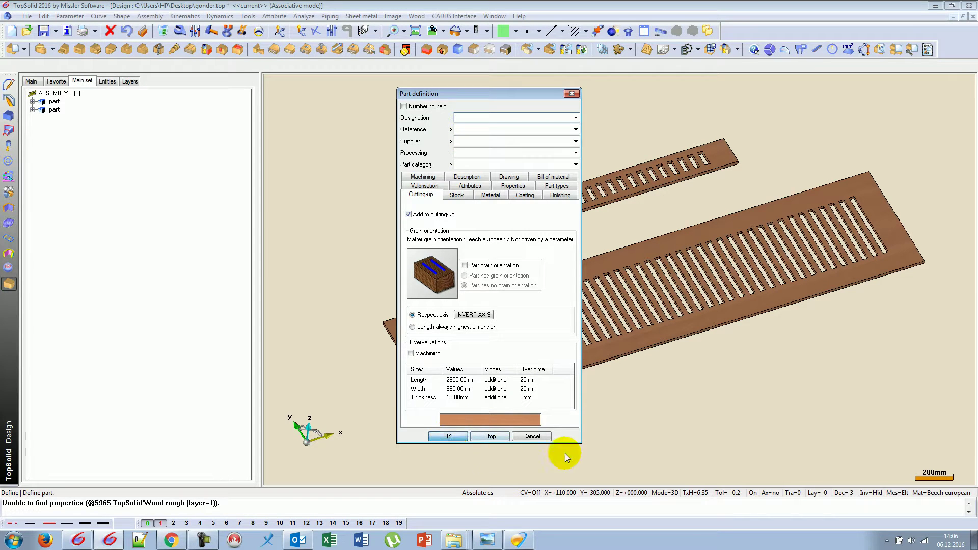
left_click(448, 437)
key("Escape")
scroll(342, 275, "up", 1)
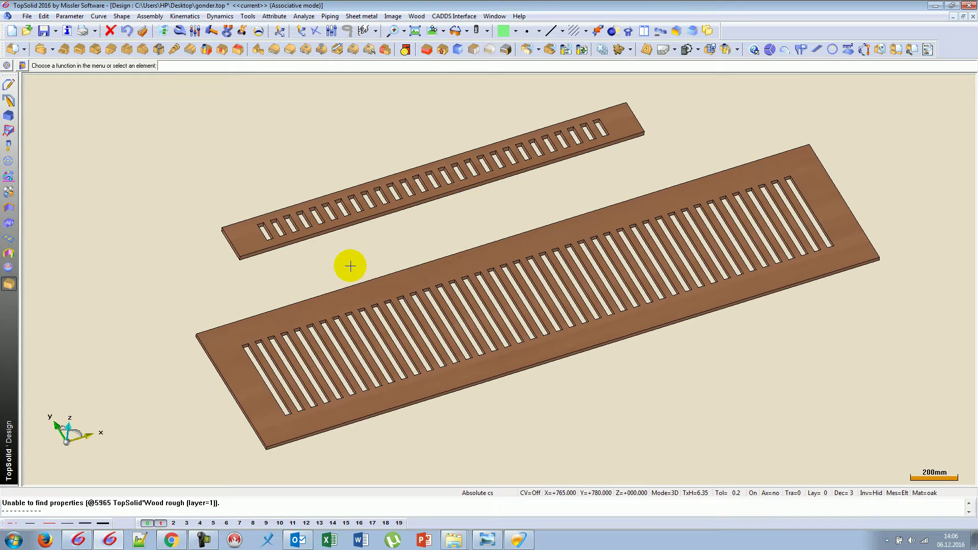
scroll(357, 275, "up", 1)
Create a new WoodCam machining document from the VIGOR.wod machine template.
left_click(12, 31)
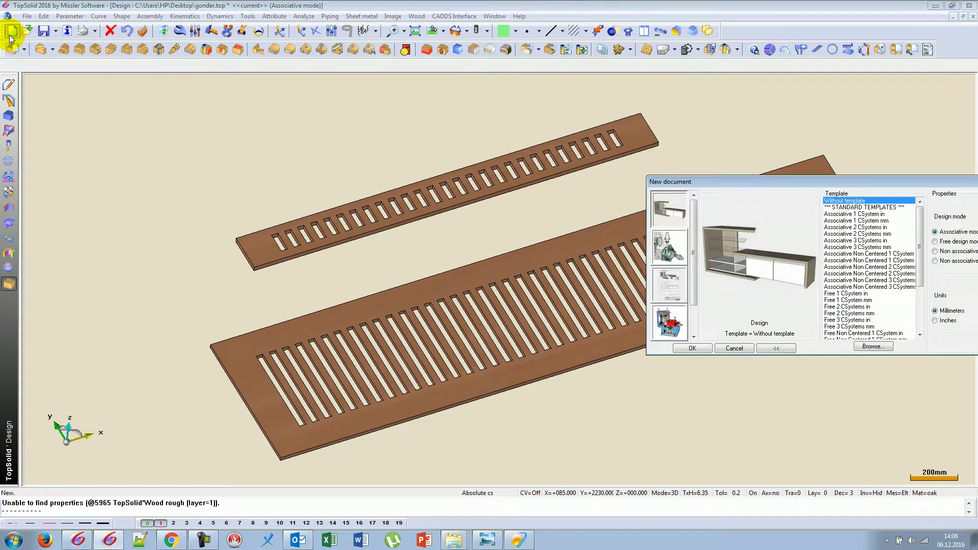
left_click_drag(766, 182, 453, 181)
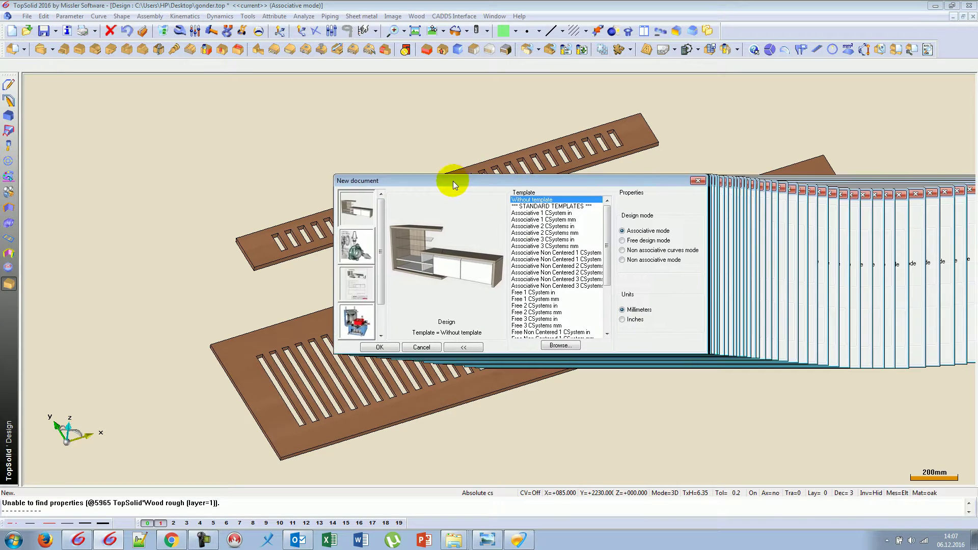
scroll(356, 306, "down", 1)
left_click(355, 322)
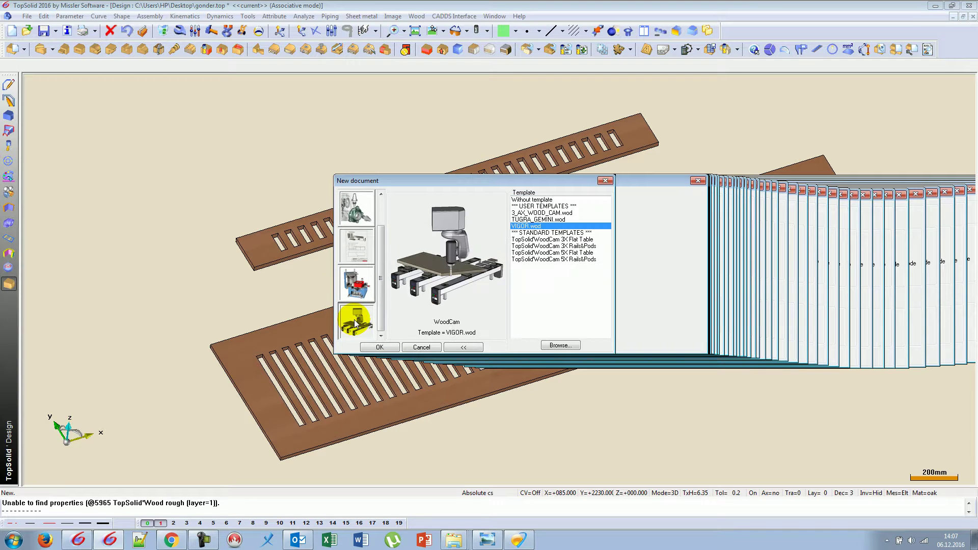
left_click(463, 348)
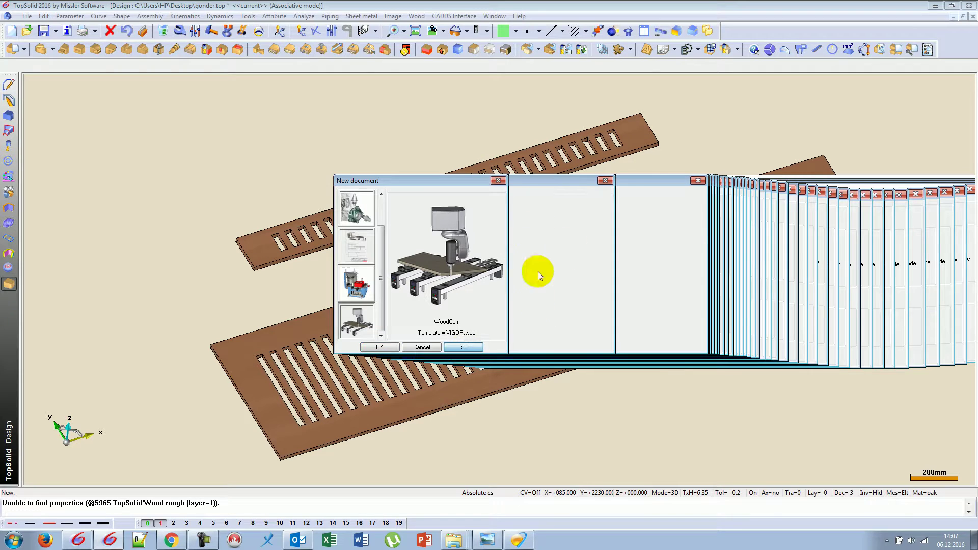
left_click(379, 348)
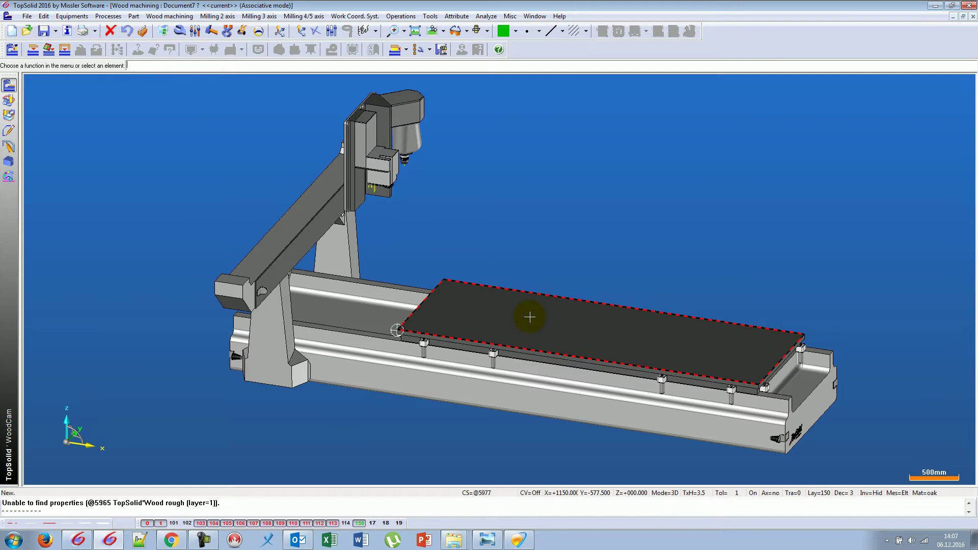
Place the large grille on the machine table in its original orientation.
middle_click_drag(247, 212, 356, 225)
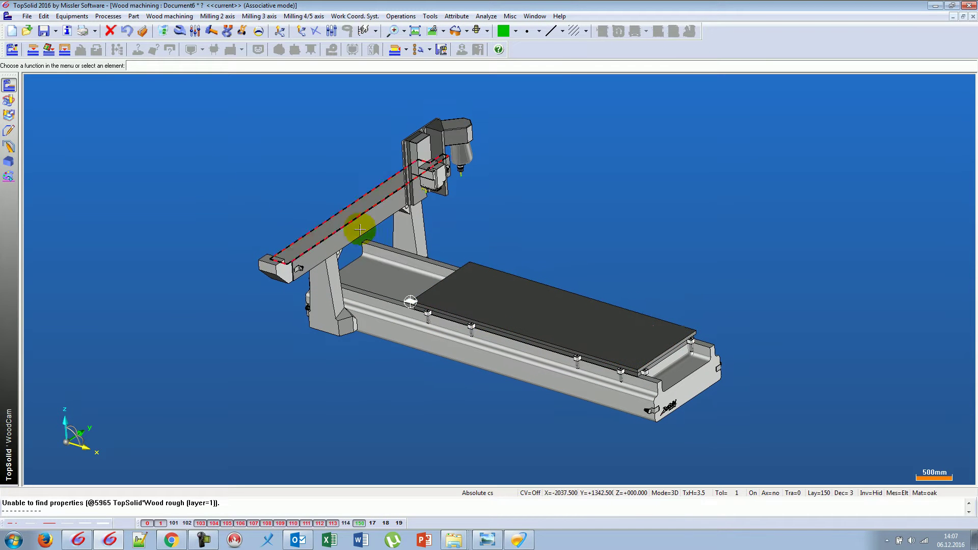
left_click(31, 50)
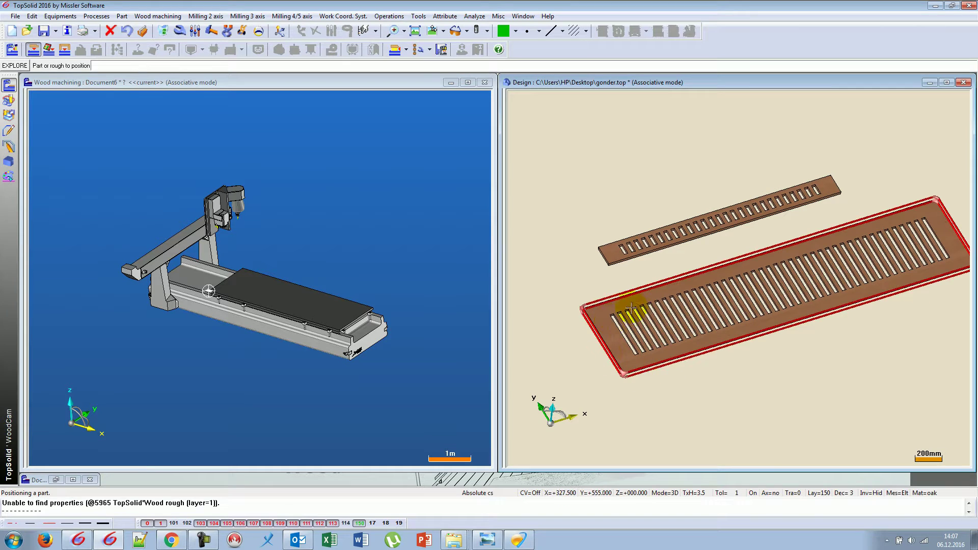
left_click(610, 319)
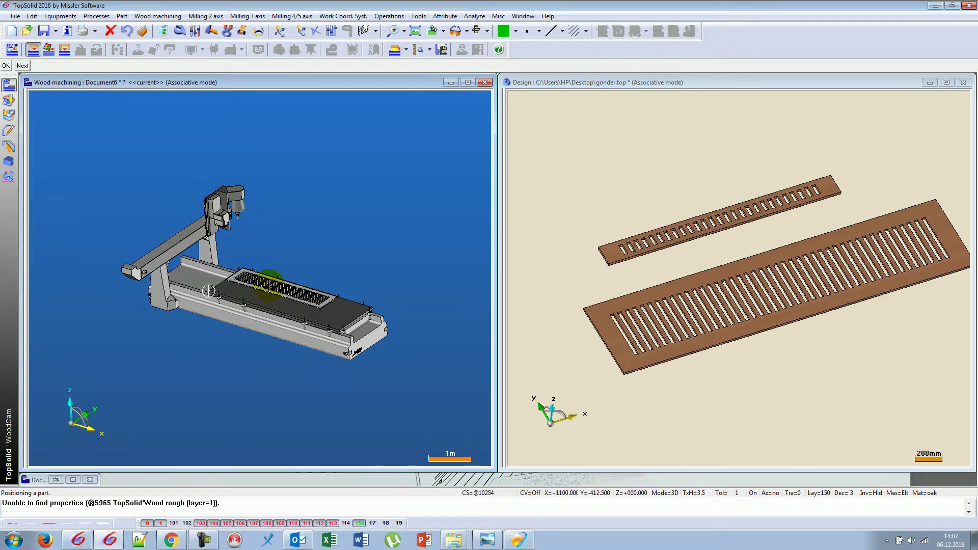
left_click(468, 82)
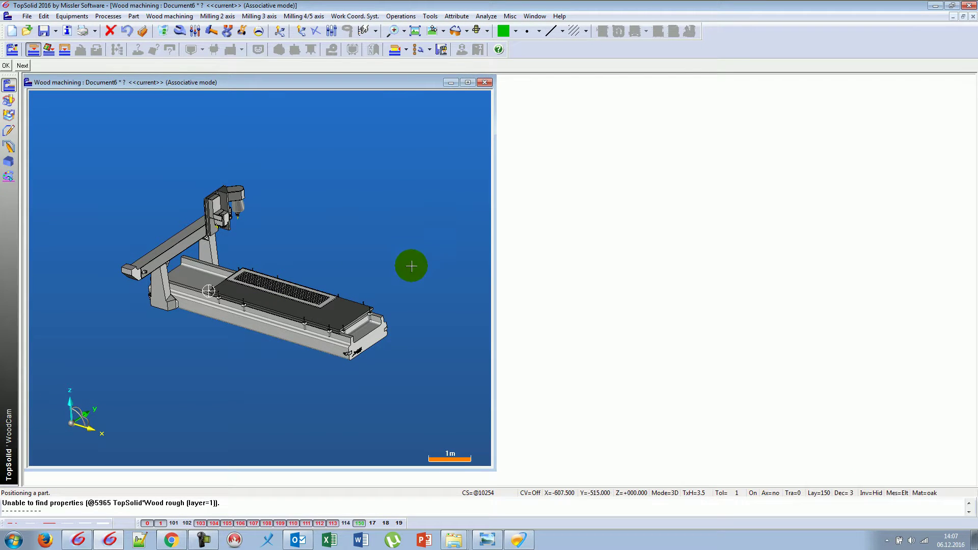
scroll(476, 280, "up", 3)
scroll(661, 284, "up", 2)
scroll(600, 207, "down", 1)
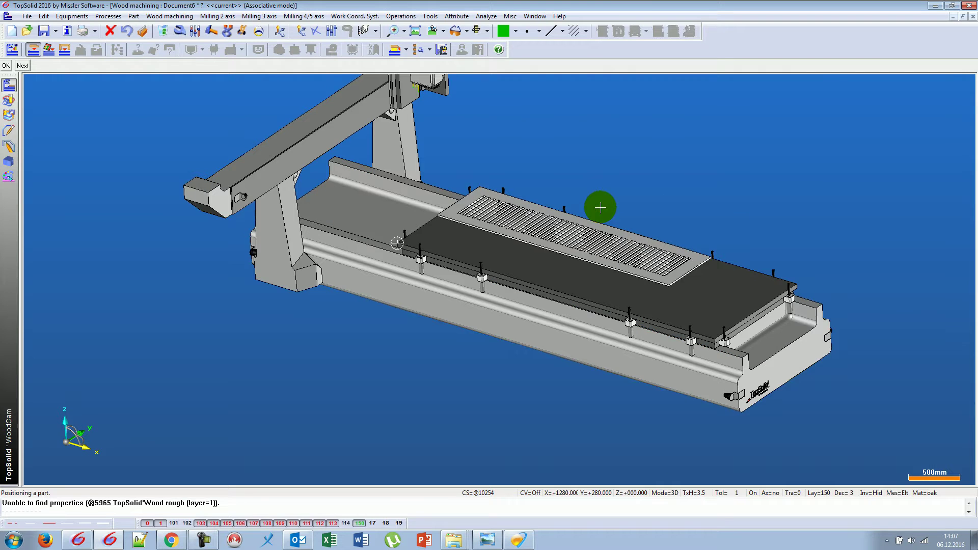
middle_click(600, 207)
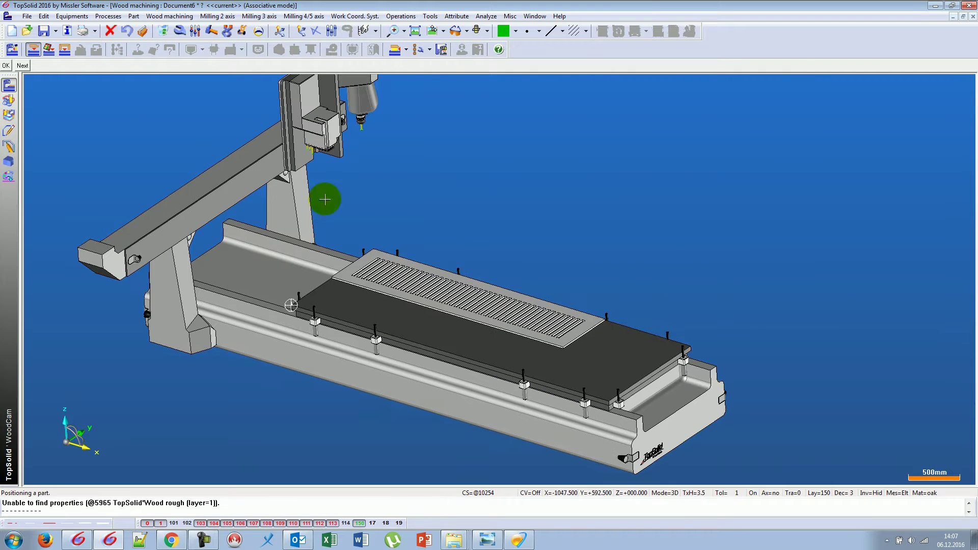
left_click(22, 66)
left_click(22, 65)
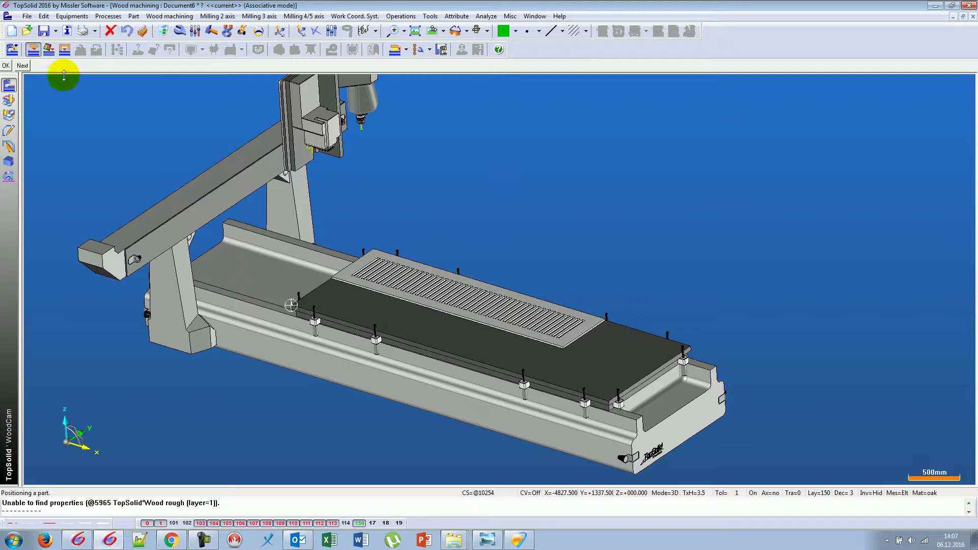
left_click(6, 66)
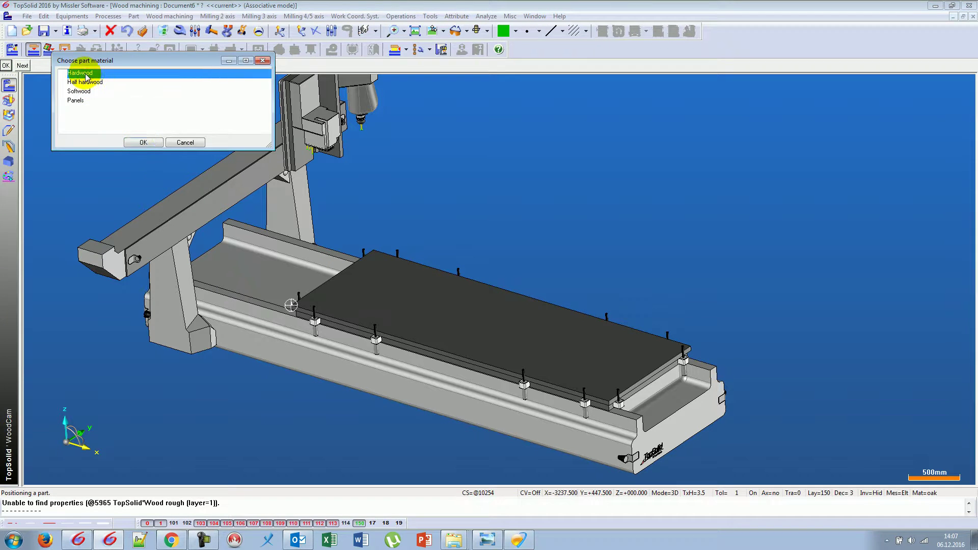
Set the placed grille's material to Hardwood and review it from several angles.
left_click(144, 145)
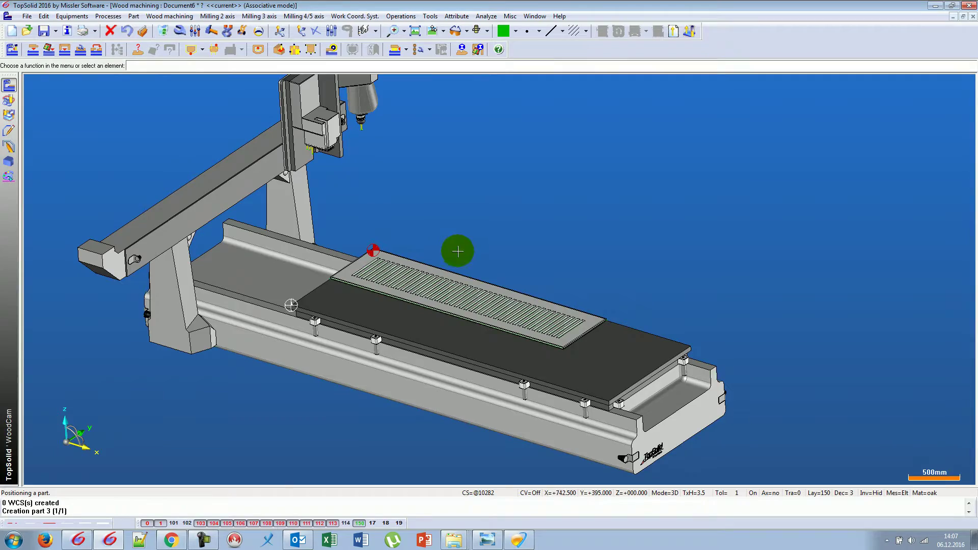
scroll(457, 250, "up", 3)
mouse_move(465, 284)
middle_mouse_down()
mouse_move(520, 380)
mouse_move(601, 395)
mouse_move(509, 404)
mouse_move(486, 382)
middle_mouse_up()
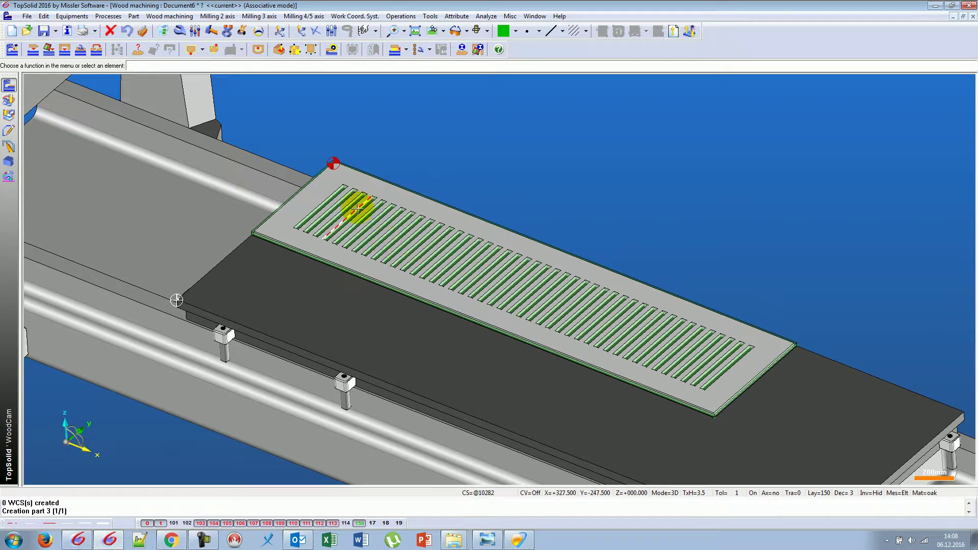
scroll(349, 208, "up", 3)
scroll(316, 225, "up", 1)
scroll(306, 224, "down", 5)
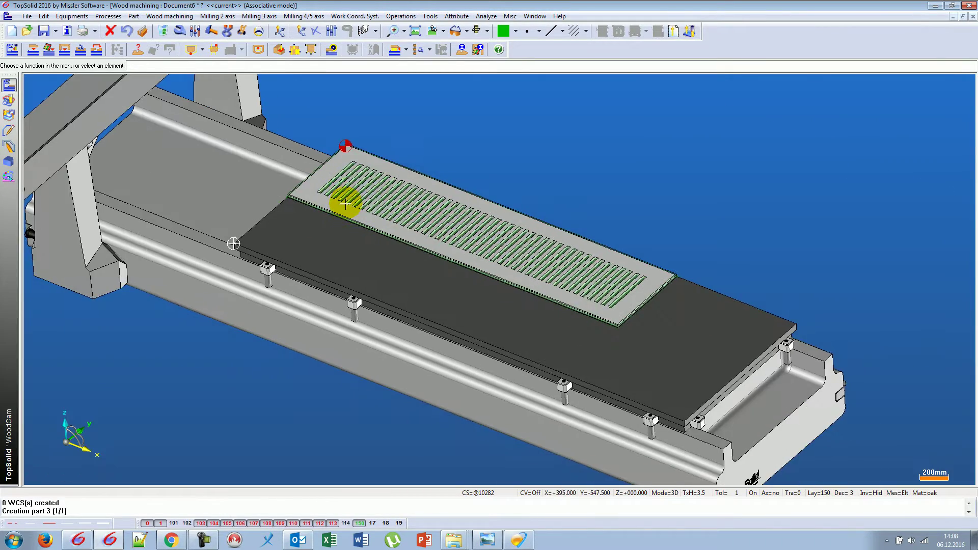
mouse_move(343, 328)
middle_mouse_down()
mouse_move(321, 234)
mouse_move(274, 331)
middle_mouse_up()
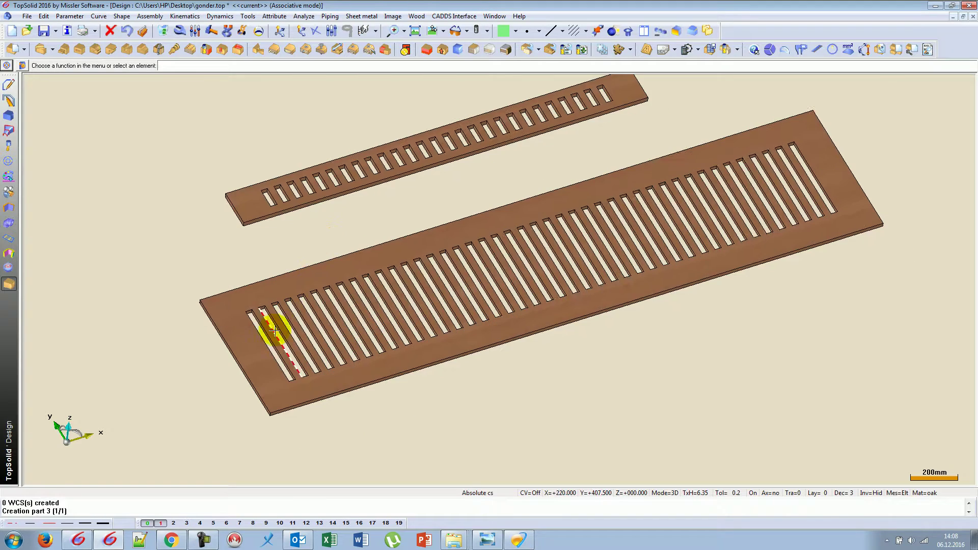
Edit the board part to display its feature history.
scroll(274, 330, "up", 2)
scroll(258, 338, "up", 2)
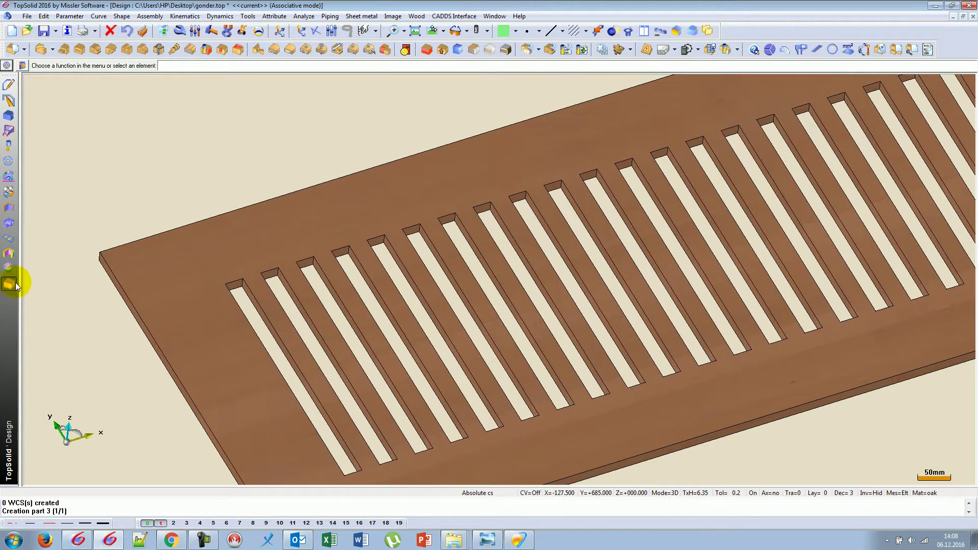
left_click(162, 52)
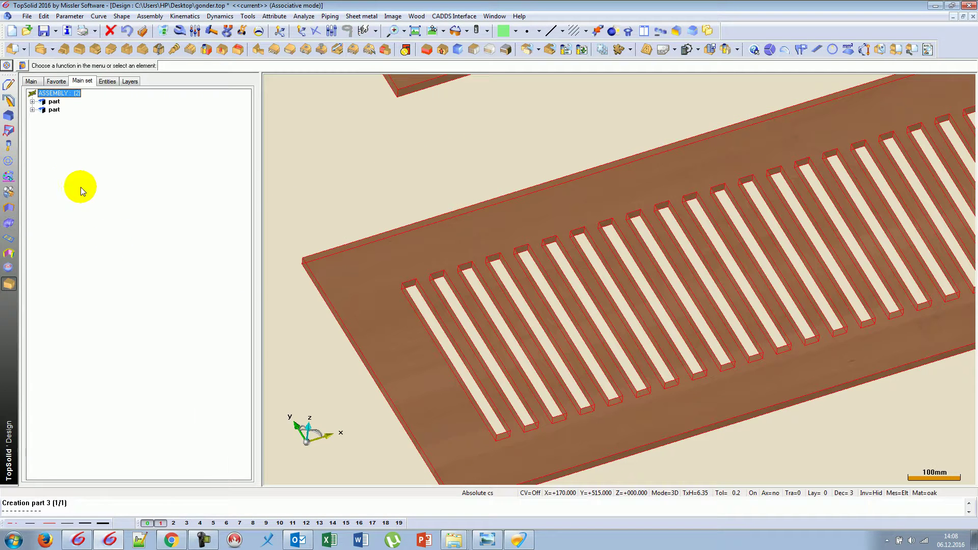
right_click(88, 196)
left_click(90, 199)
left_click(408, 323)
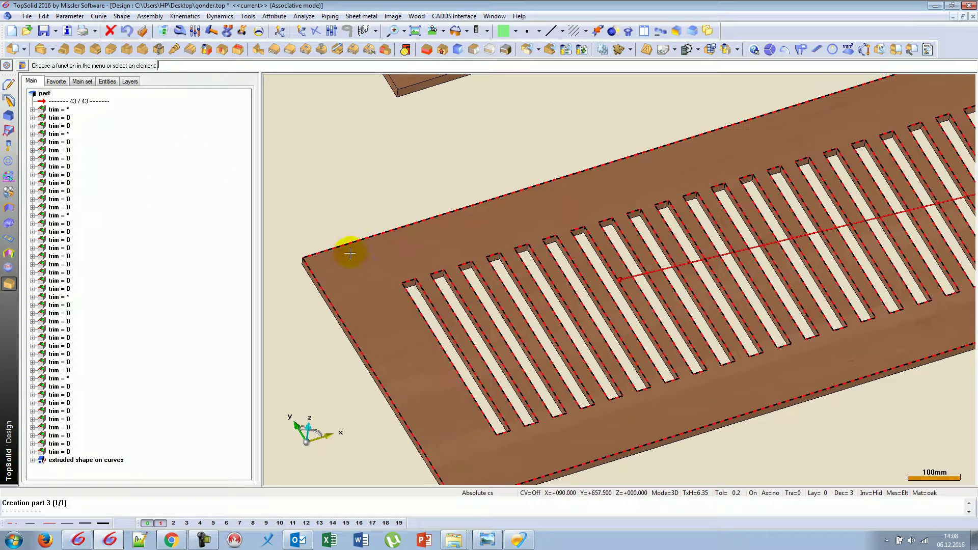
Select all the board's trim operations from first to last and review the slotted panels.
left_click(59, 109)
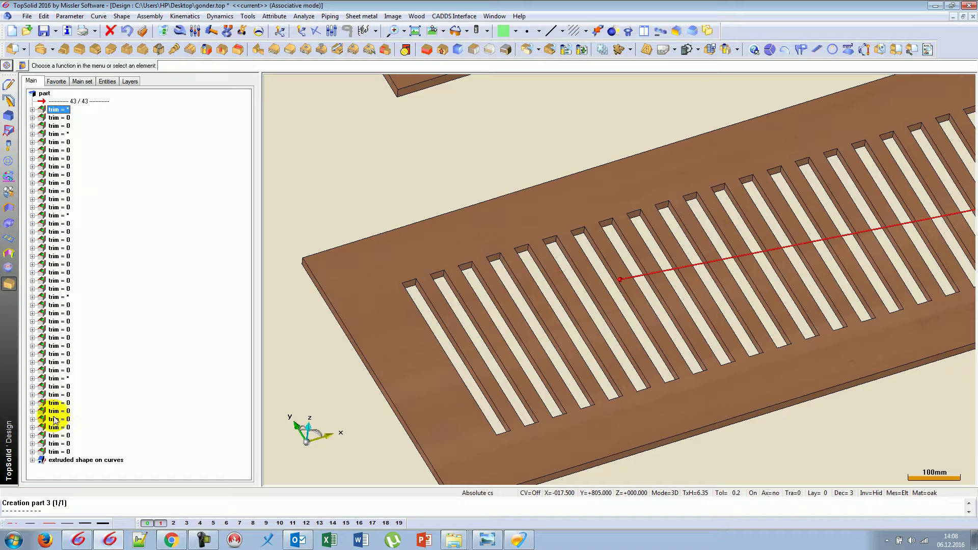
left_click(60, 451, "shift")
scroll(433, 277, "down", 2)
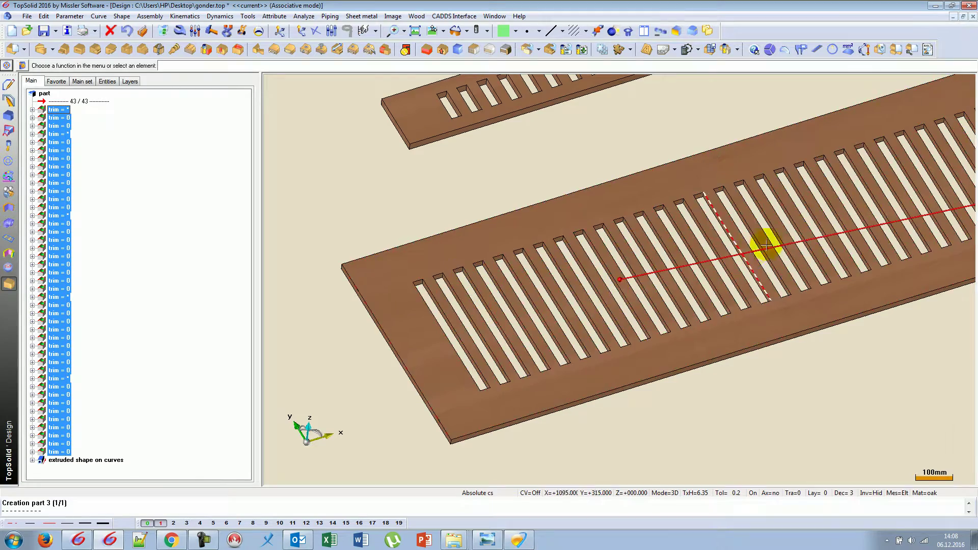
scroll(919, 191, "down", 2)
middle_click_drag(851, 186, 669, 246)
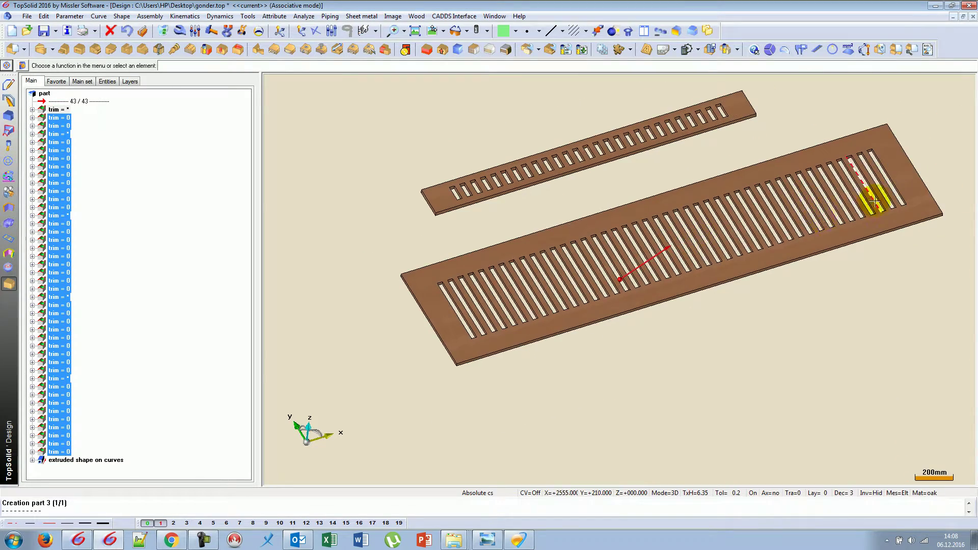
scroll(815, 214, "up", 1)
scroll(572, 270, "up", 2)
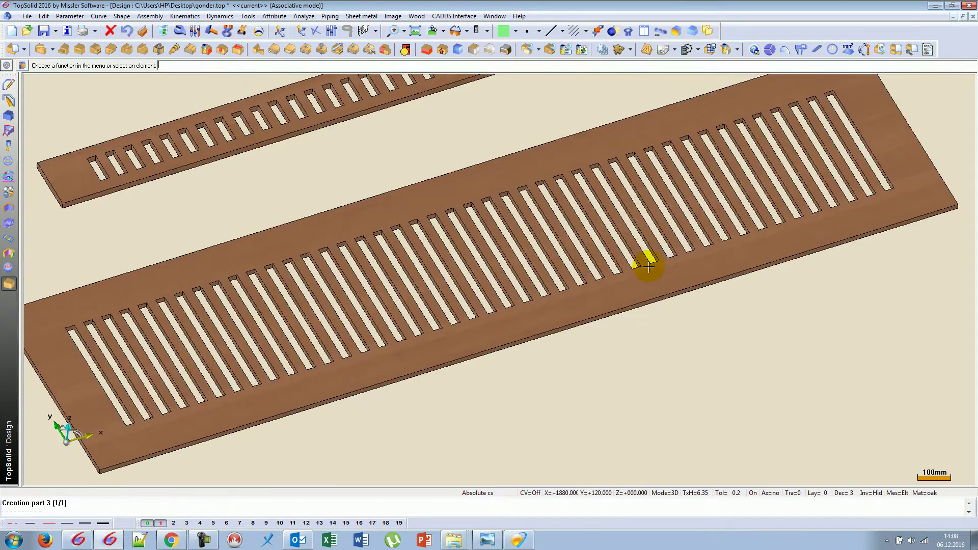
scroll(594, 273, "down", 3)
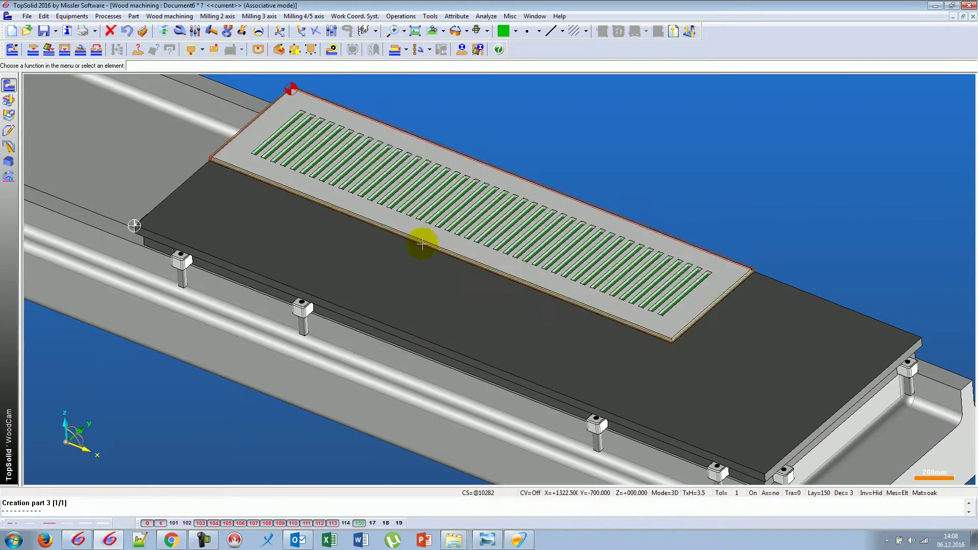
Check tool stations T3 and T5 in the machine's tool magazine, then close it.
scroll(500, 331, "up", 2)
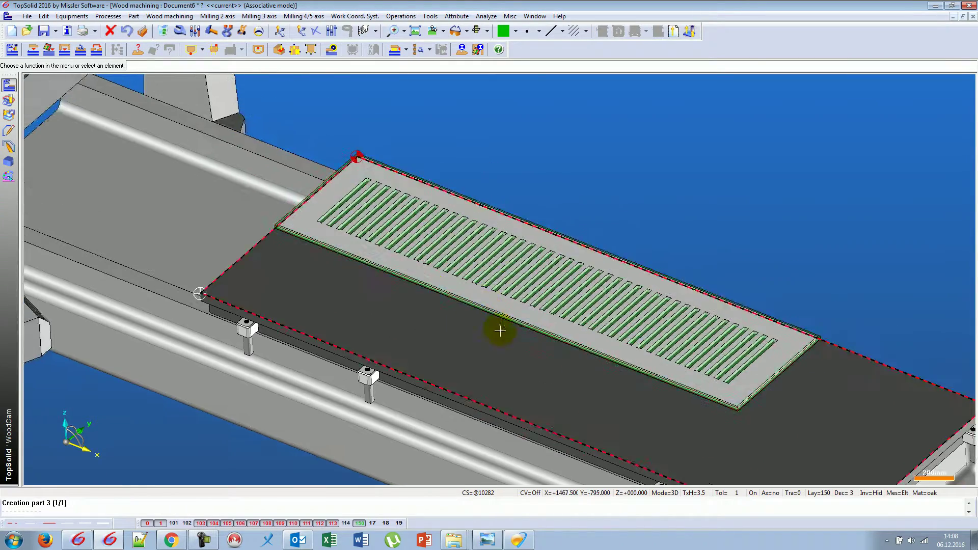
scroll(500, 332, "down", 2)
middle_click_drag(498, 305, 396, 165)
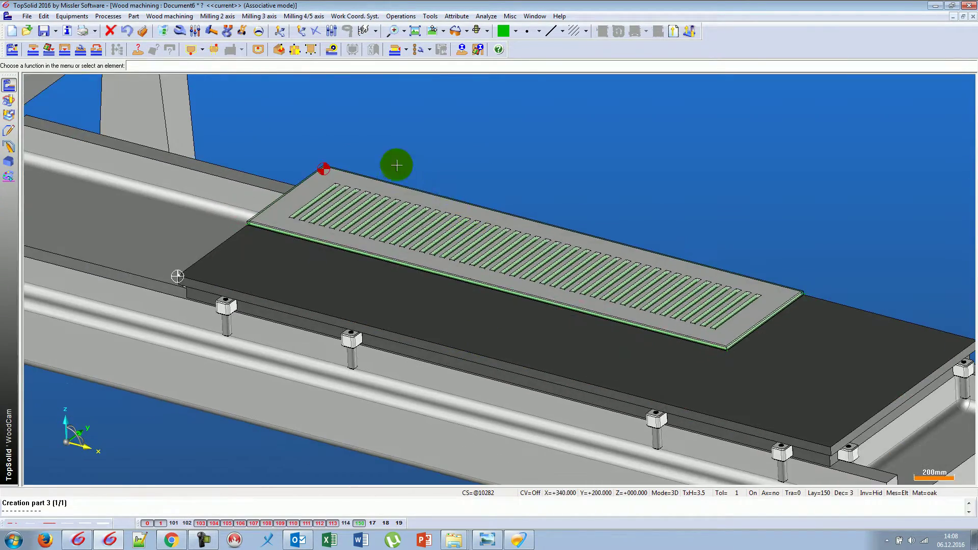
left_click(12, 50)
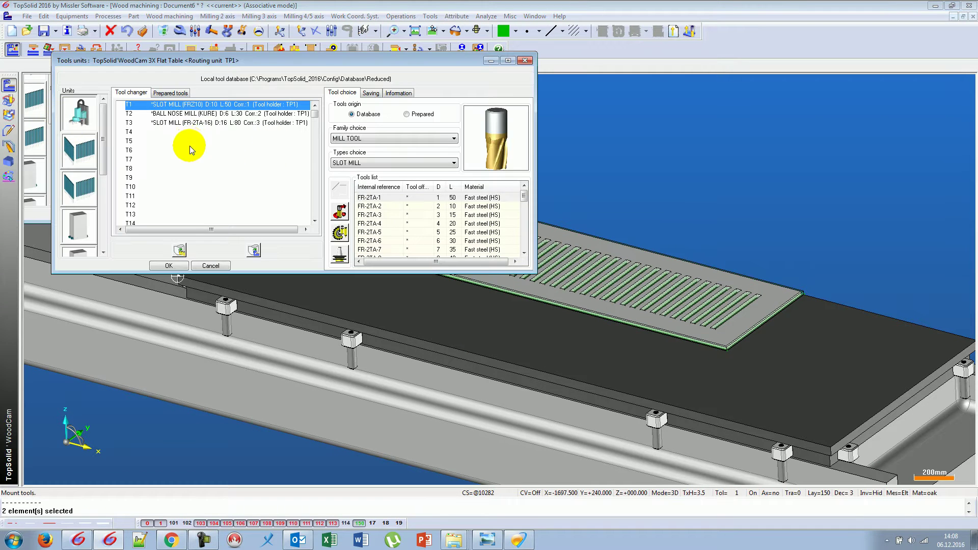
left_click(176, 122)
left_click(177, 141)
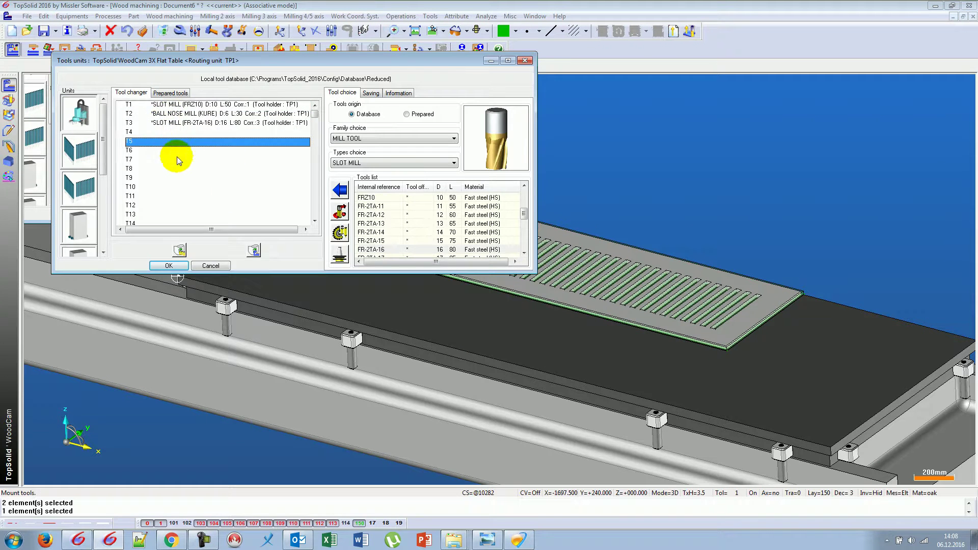
left_click(254, 250)
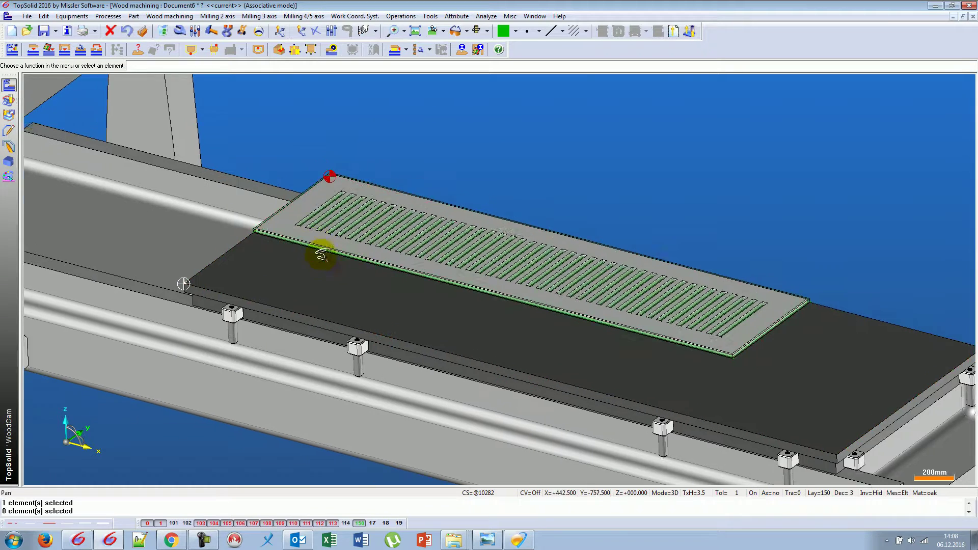
scroll(316, 251, "up", 2)
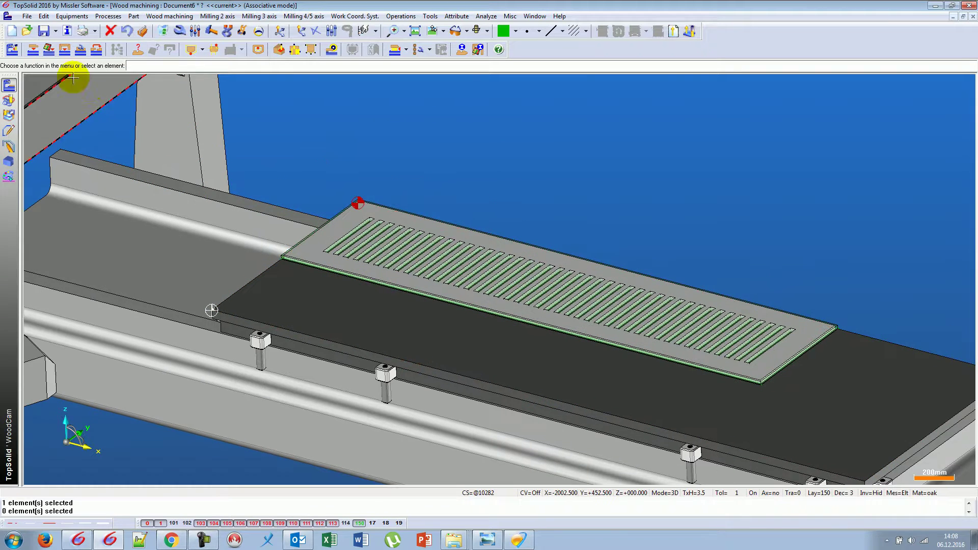
Analyse the whole part and machine its Form wood milling apertures into 44 operations.
left_click(141, 53)
left_click(490, 278)
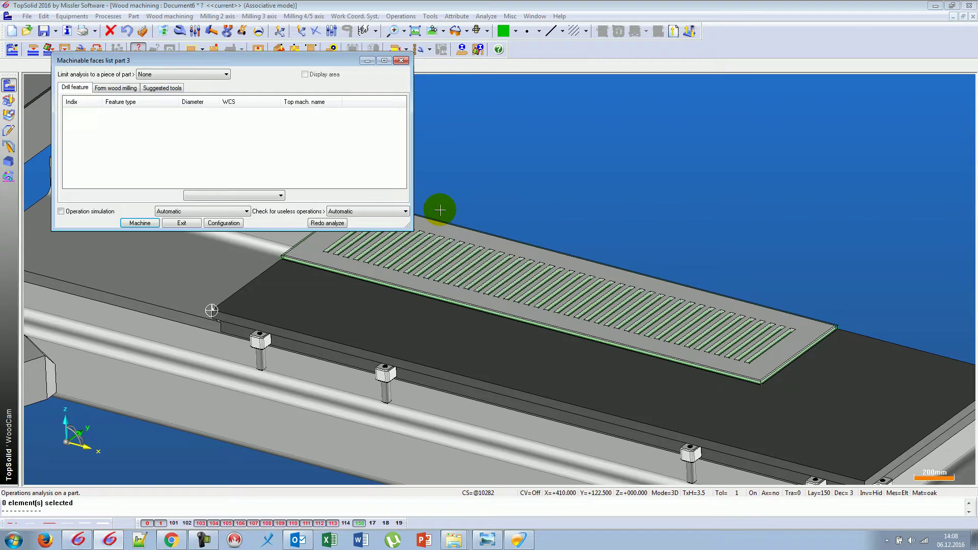
left_click(116, 88)
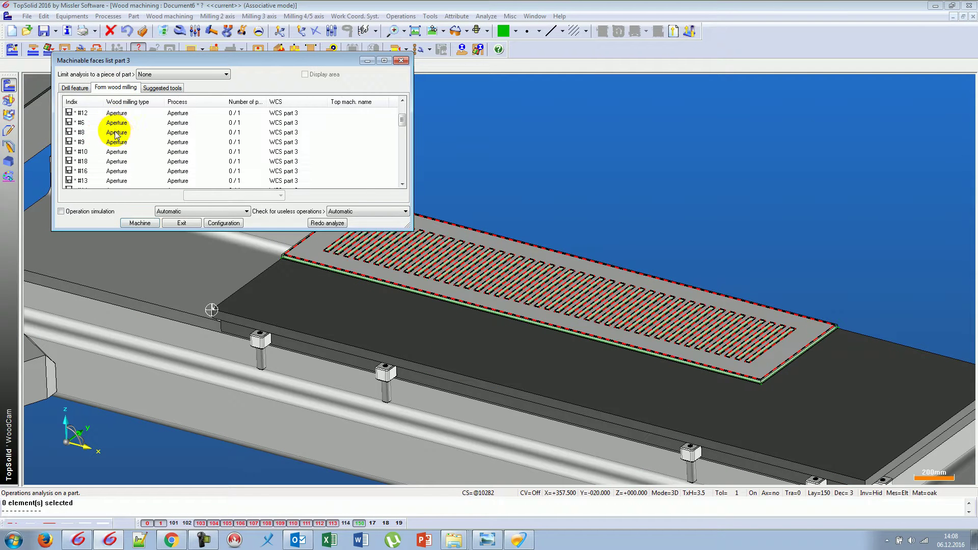
left_click(117, 161)
left_click(139, 222)
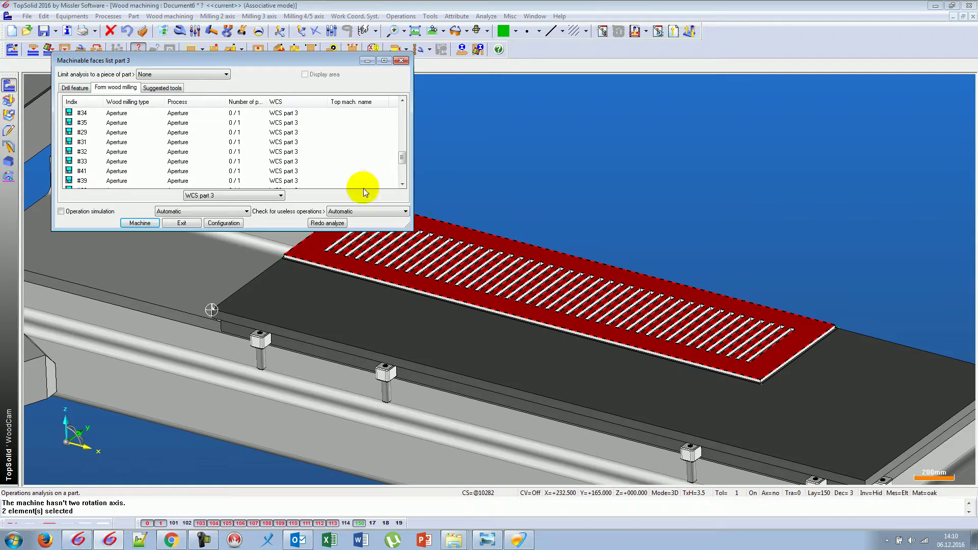
scroll(132, 171, "down", 3)
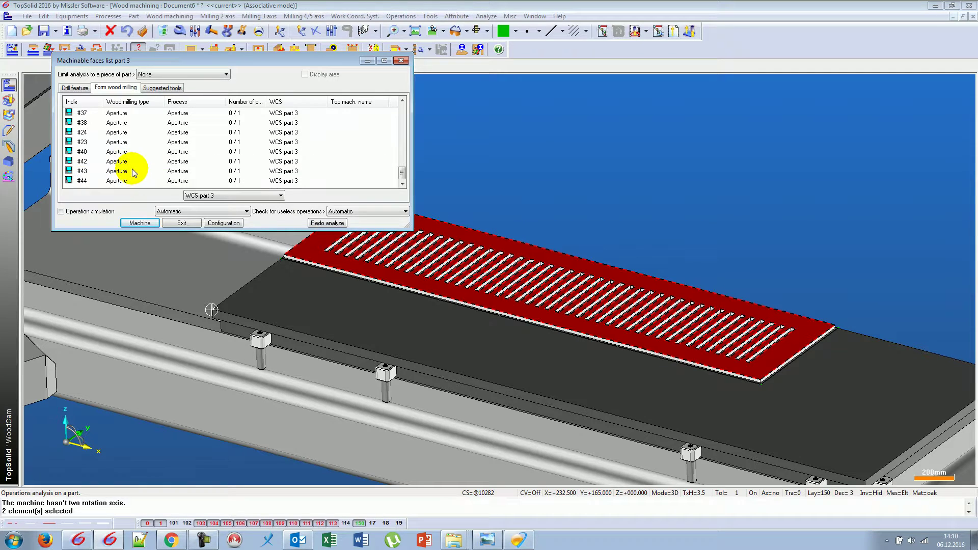
left_click(182, 223)
scroll(547, 251, "up", 2)
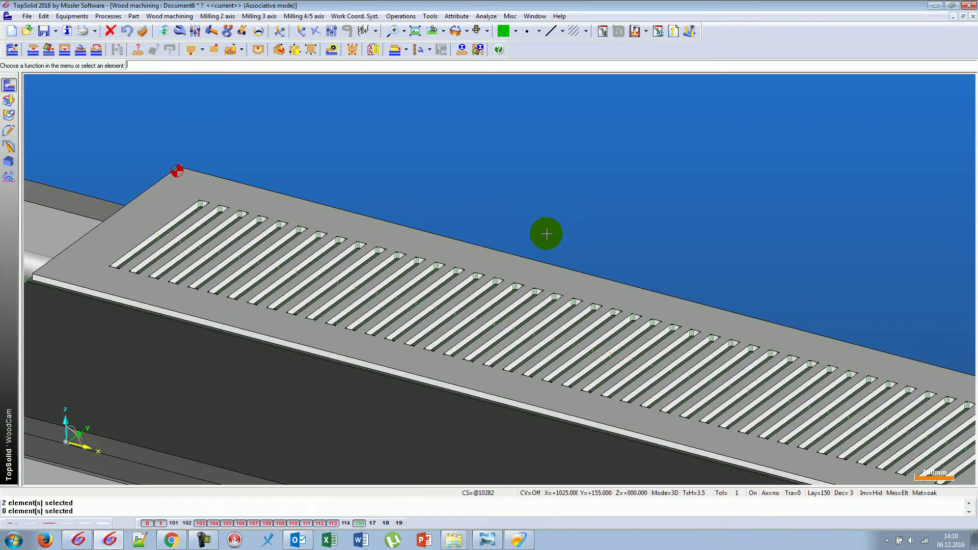
scroll(620, 219, "down", 1)
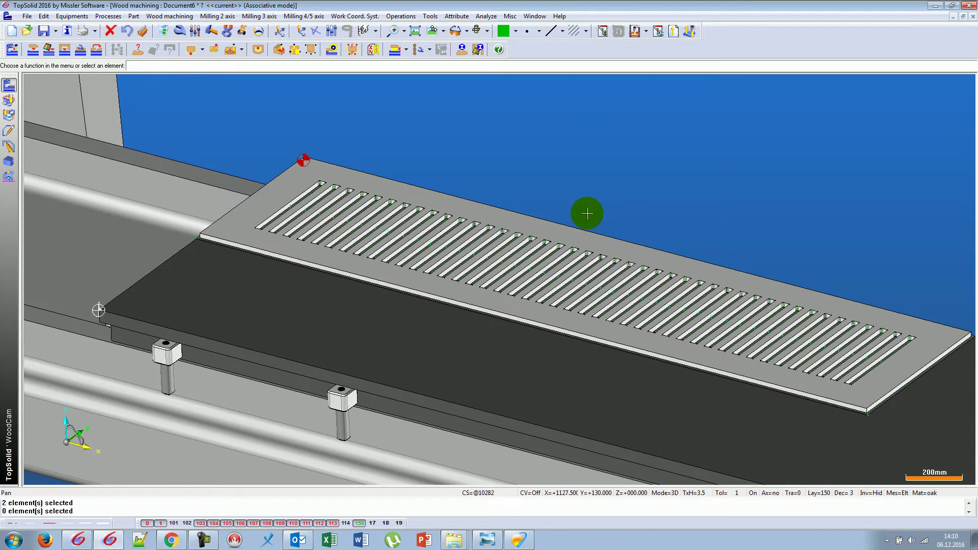
key("ctrl+Tab")
Tilt the view flatter and zoom into the panel's corner grooves.
middle_click_drag(430, 375, 498, 362)
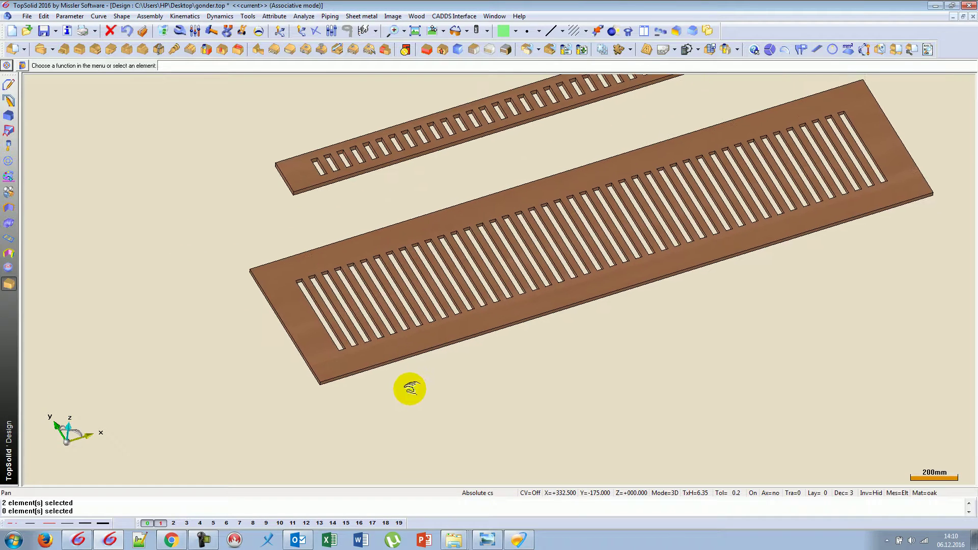
left_click(482, 43)
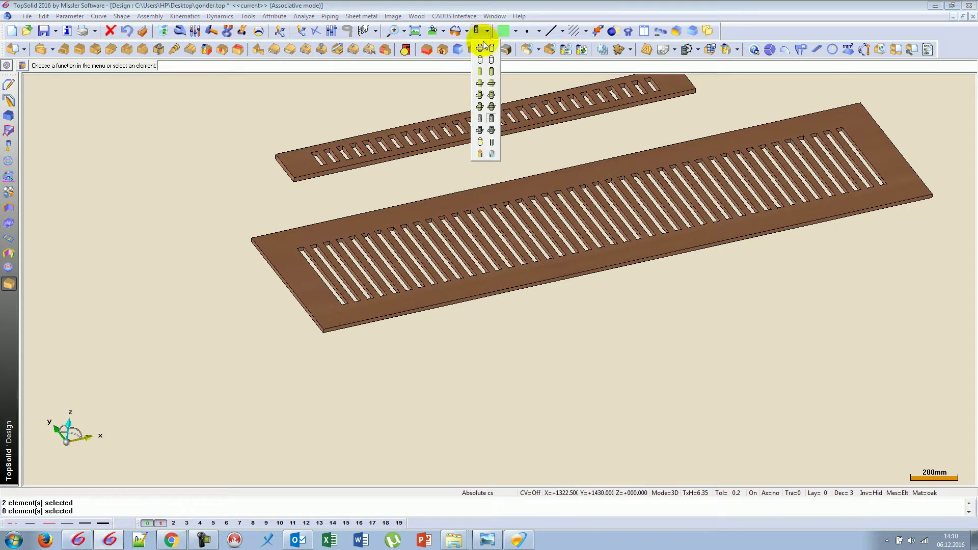
left_click(489, 131)
left_click(393, 280)
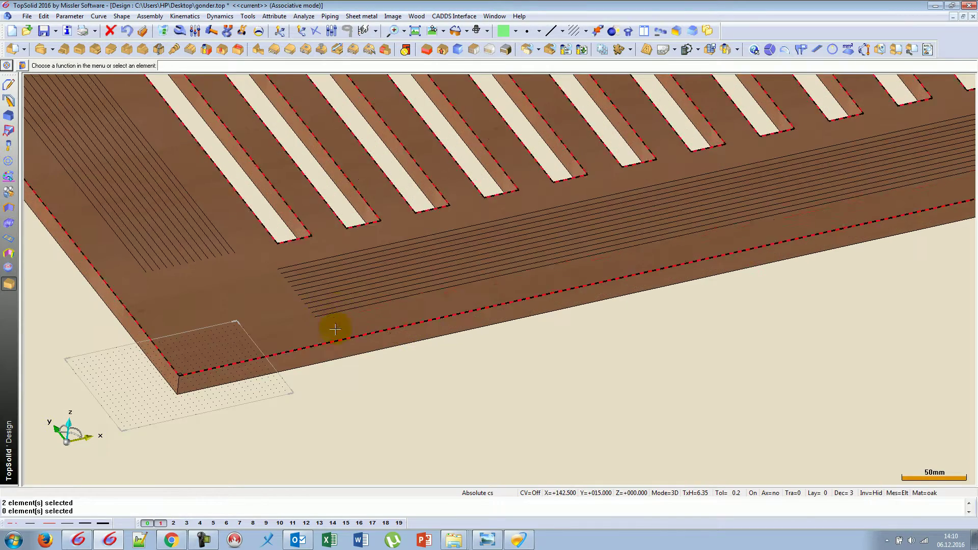
scroll(334, 327, "up", 5)
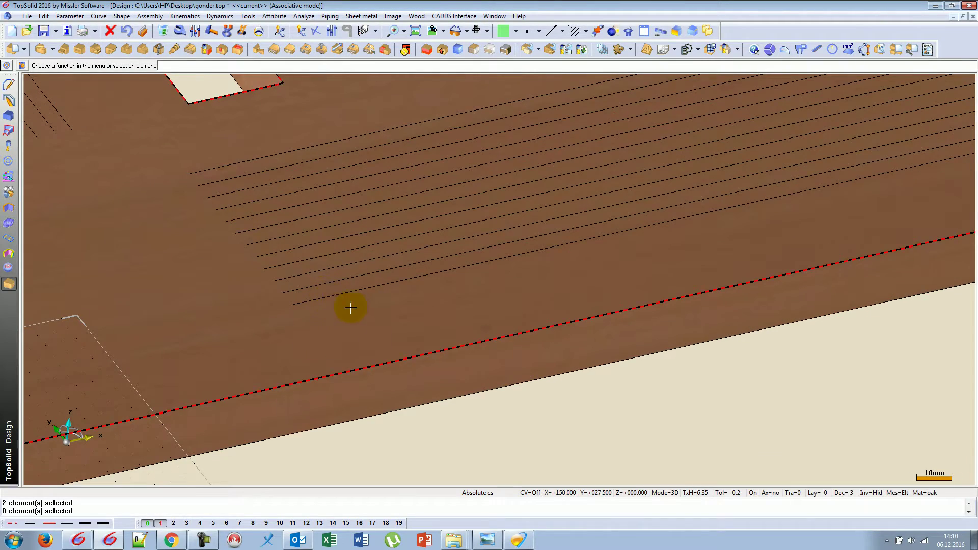
scroll(350, 305, "down", 2)
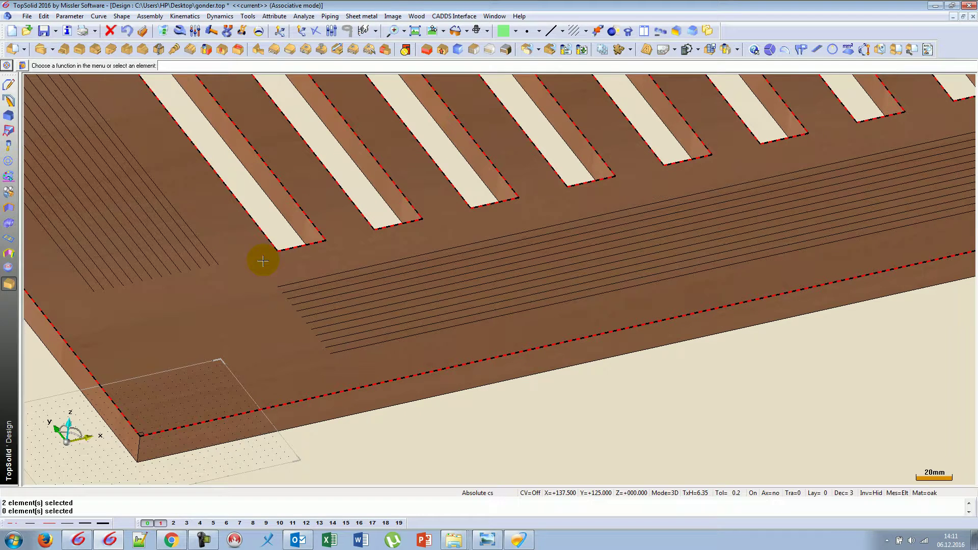
scroll(342, 362, "up", 2)
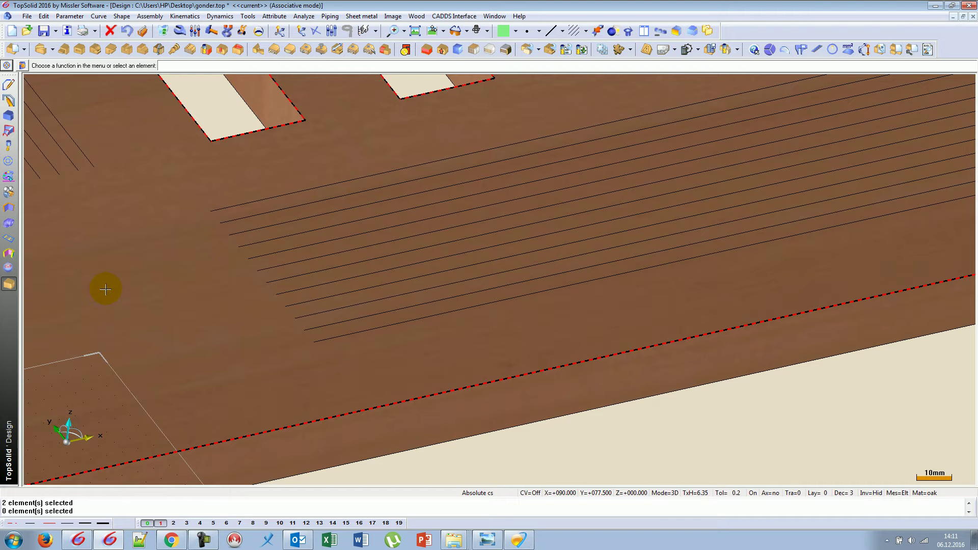
Start a groove on the panel's top face, guided by the panel edge, cutting the panel.
left_click(129, 53)
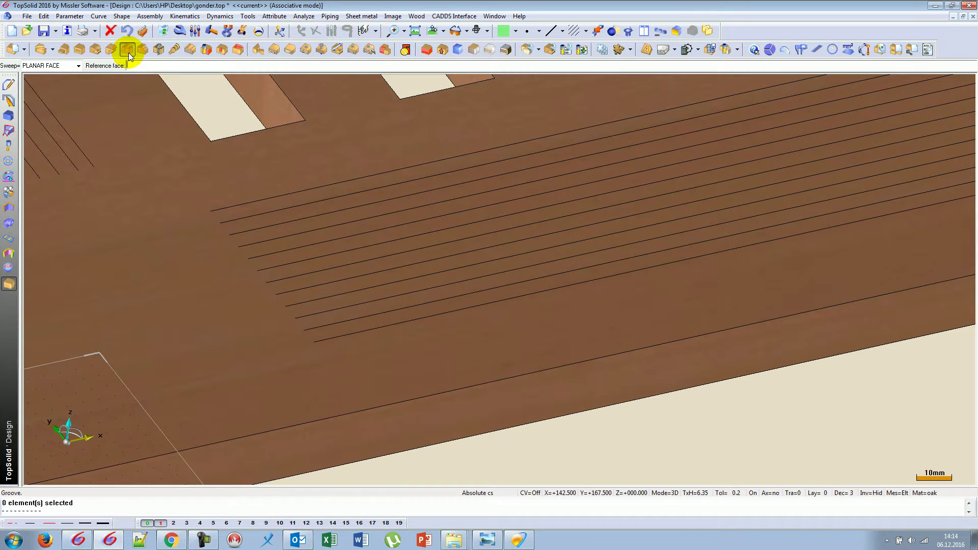
scroll(204, 364, "down", 5)
scroll(234, 377, "up", 1)
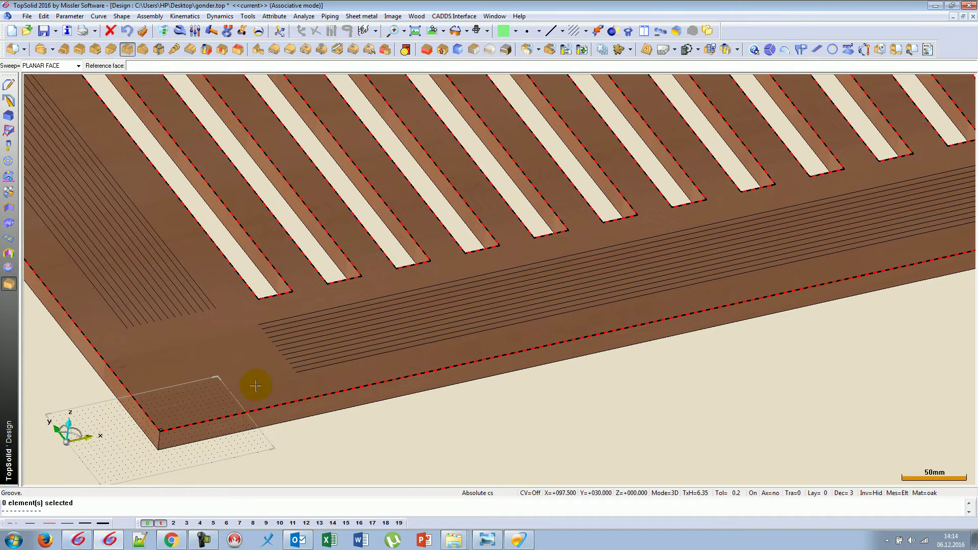
scroll(285, 367, "up", 2)
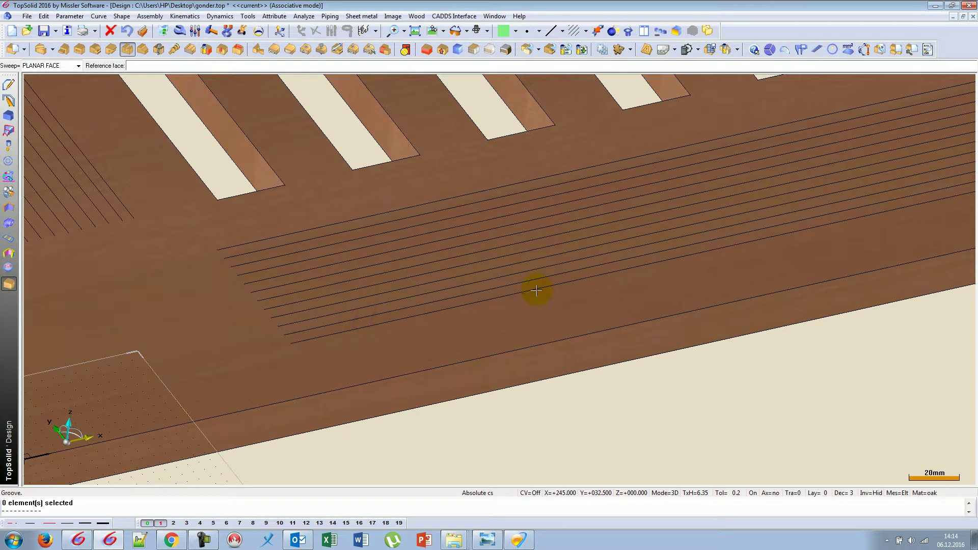
scroll(253, 379, "down", 3)
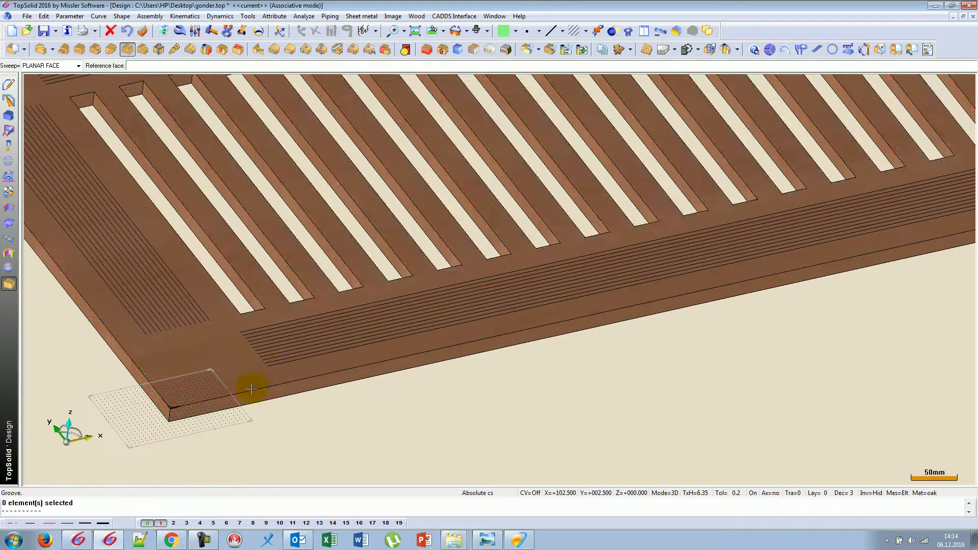
left_click(245, 368)
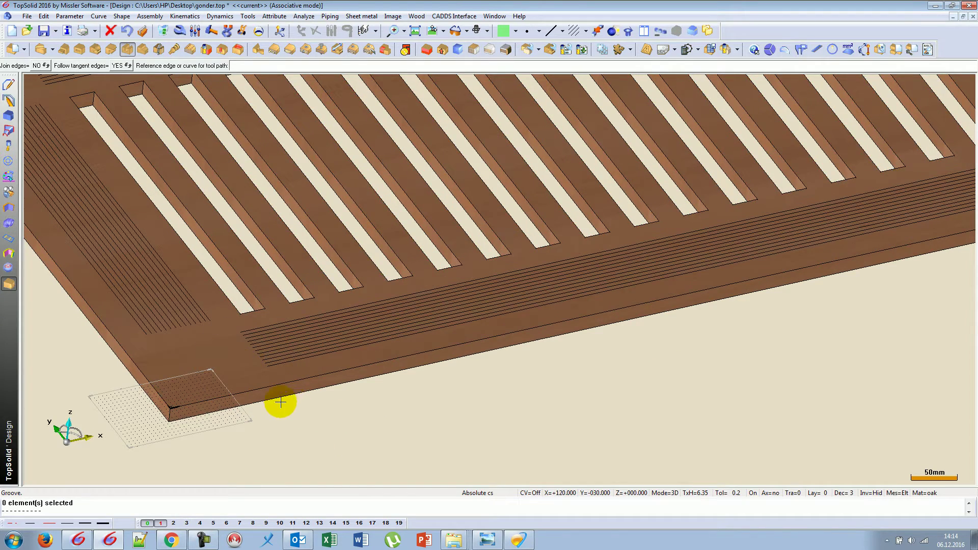
scroll(275, 397, "up", 3)
left_click(276, 329)
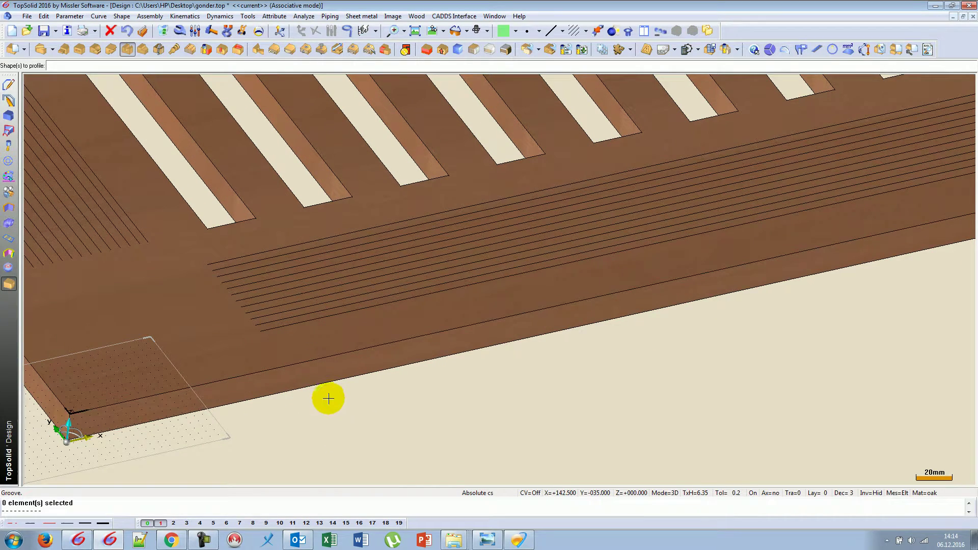
left_click(190, 323)
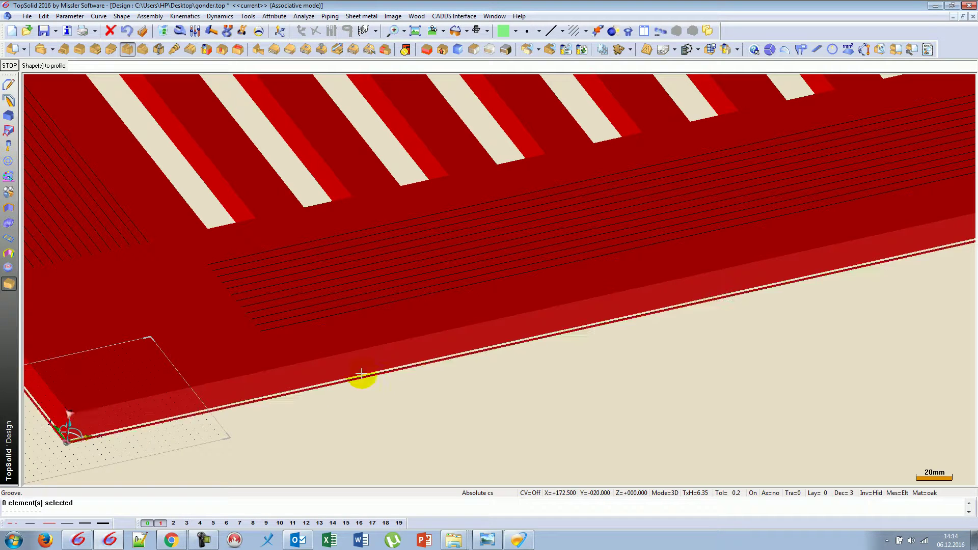
left_click(391, 412)
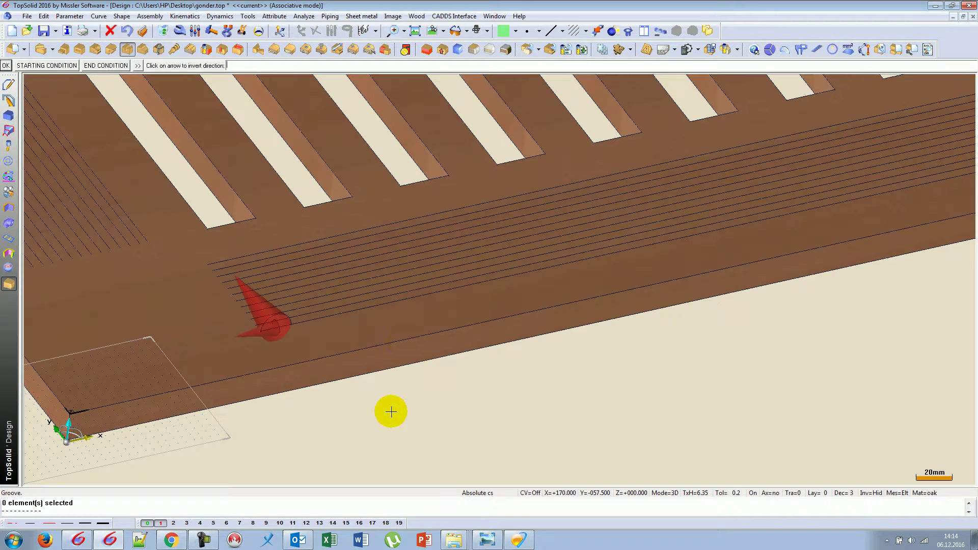
Invert the groove direction and accept it to reach the groove parameters.
scroll(229, 346, "up", 2)
left_click(270, 313)
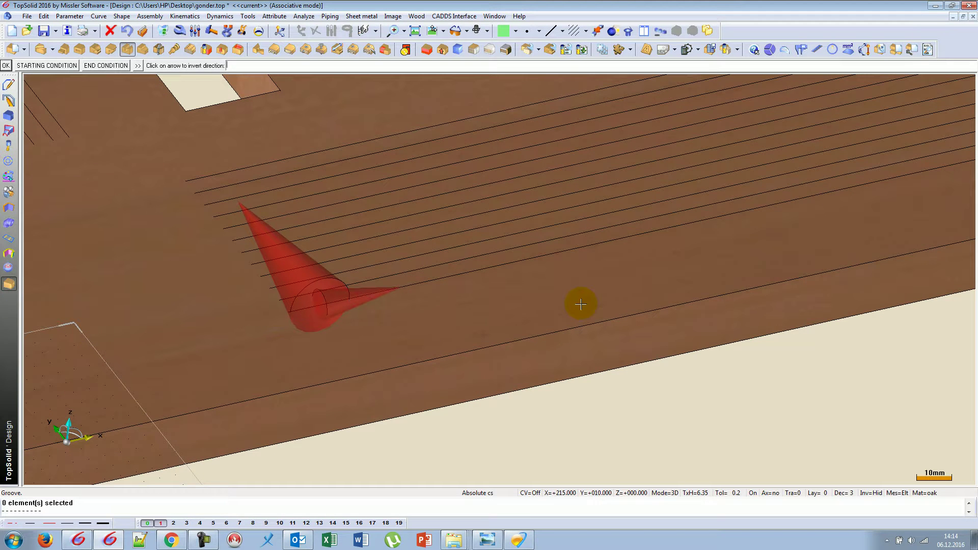
left_click(6, 65)
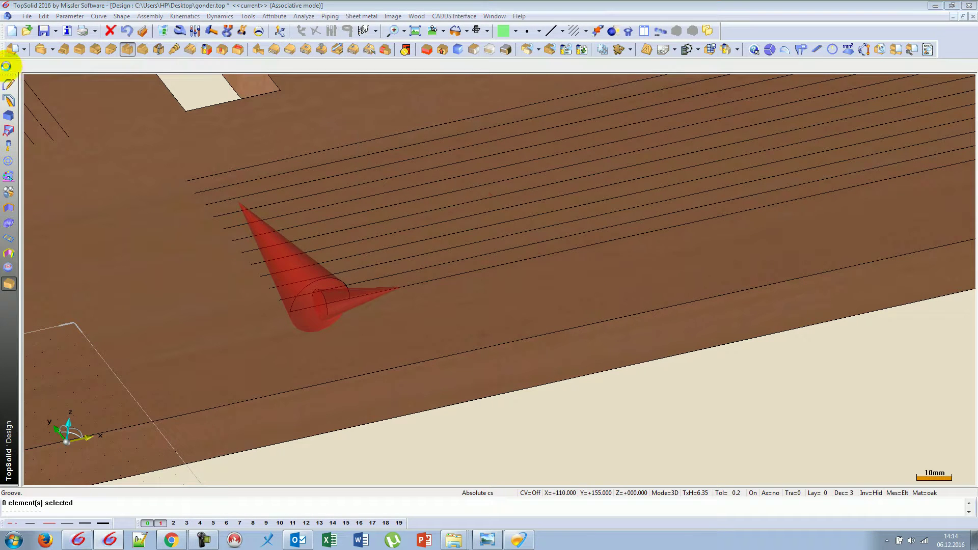
left_click(377, 307)
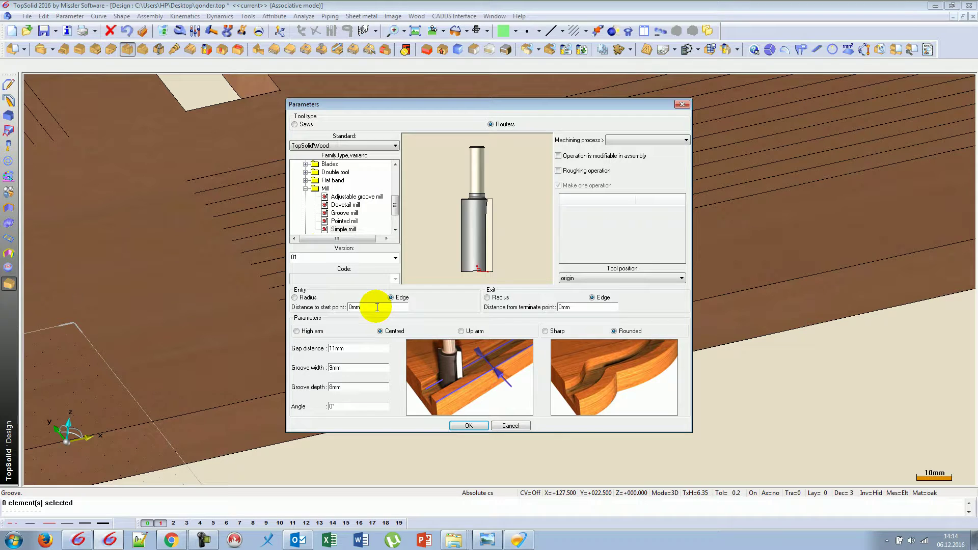
Keep the groove centred with 0 mm gap, 3 mm width and 5 mm depth.
left_click(308, 333)
left_click(393, 335)
left_click(467, 335)
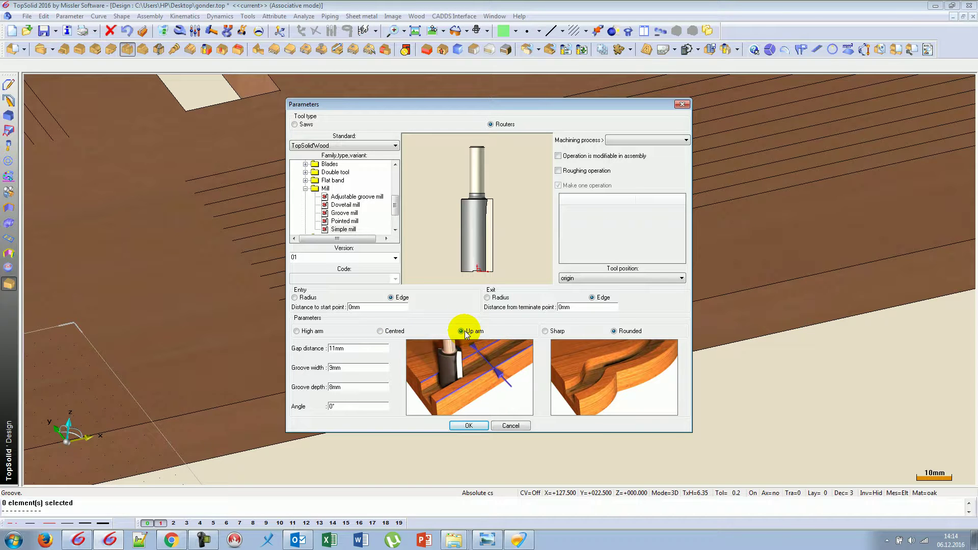
left_click(392, 333)
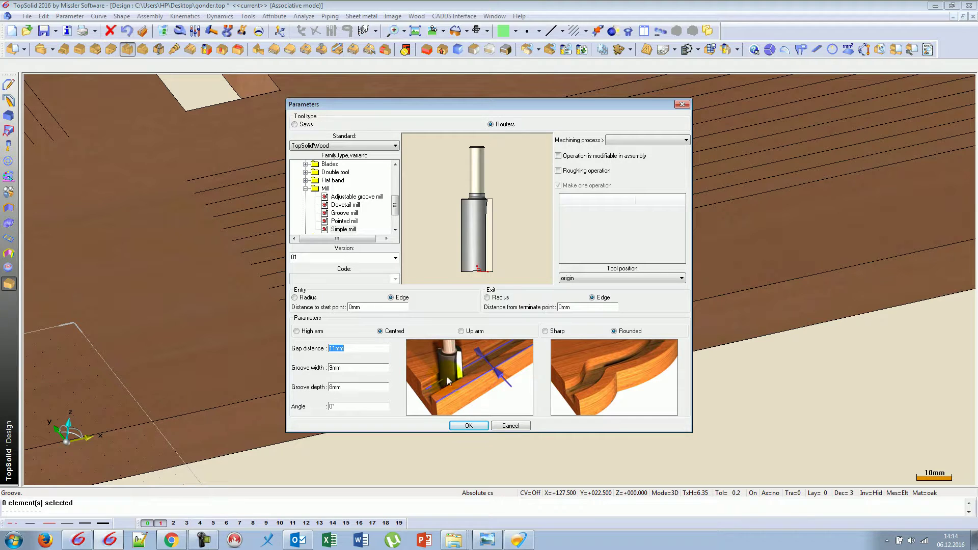
double_click(359, 349)
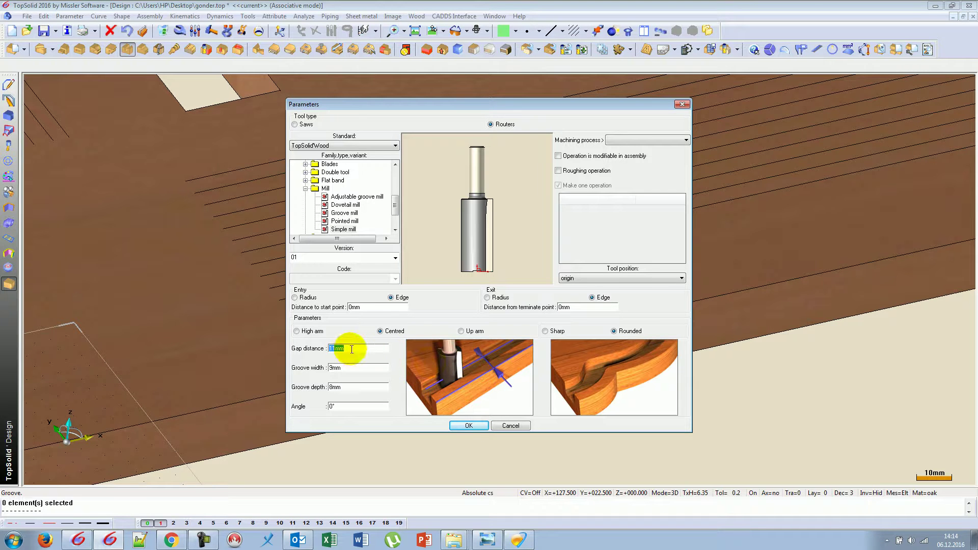
type("0")
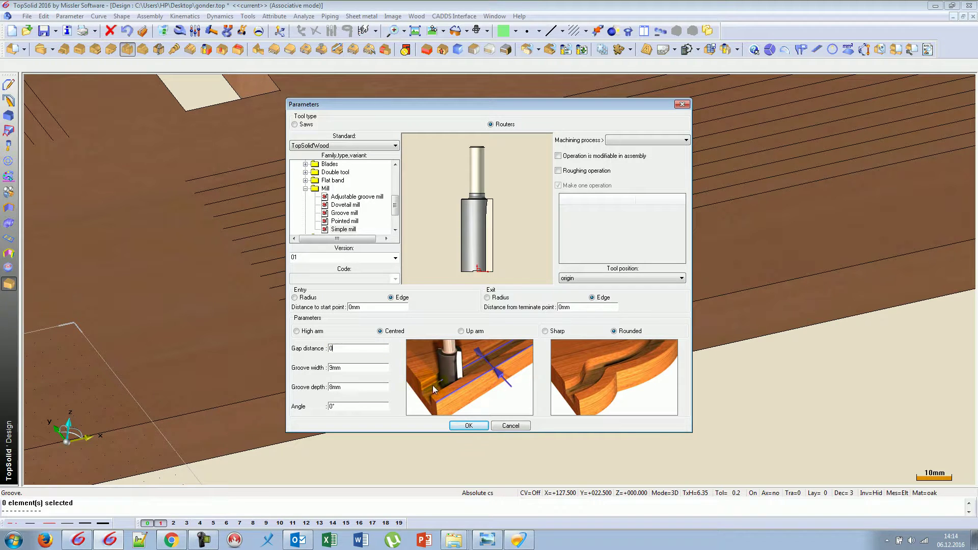
double_click(370, 368)
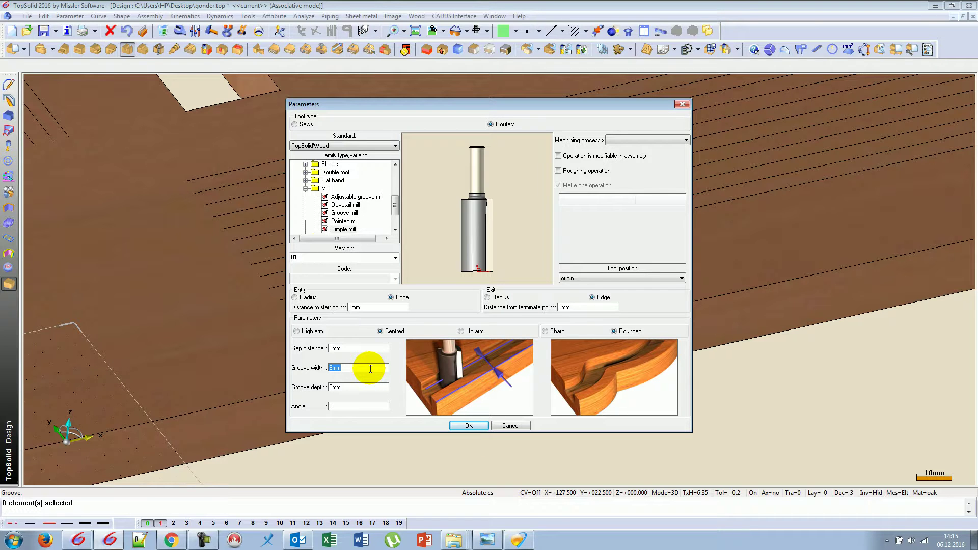
type("3")
left_click(366, 388)
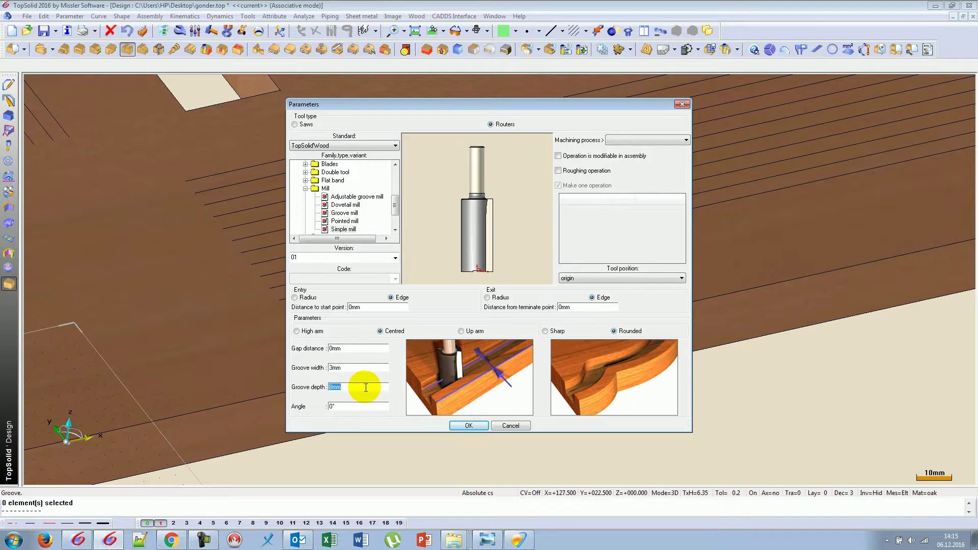
type("5")
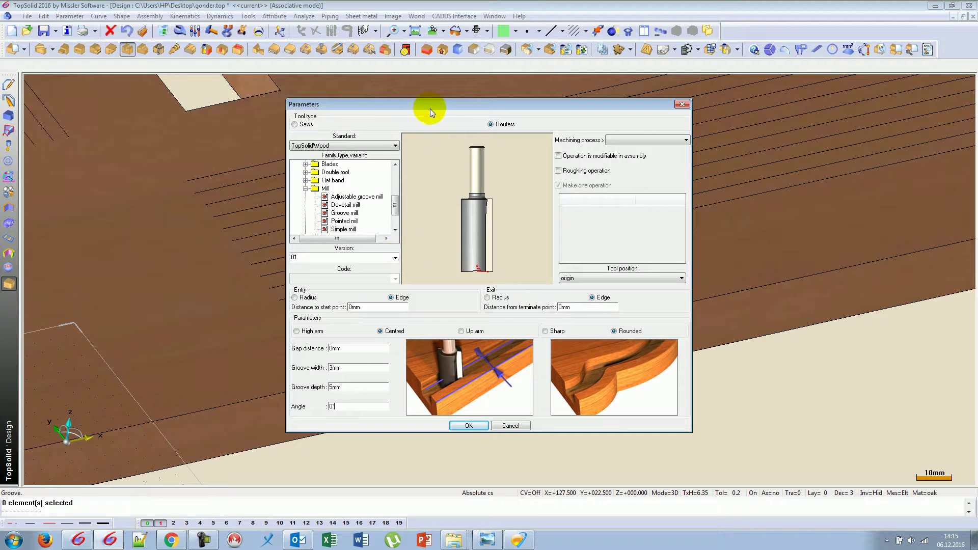
Set the groove entry to Edge and apply the groove to the panel.
left_click_drag(430, 107, 585, 126)
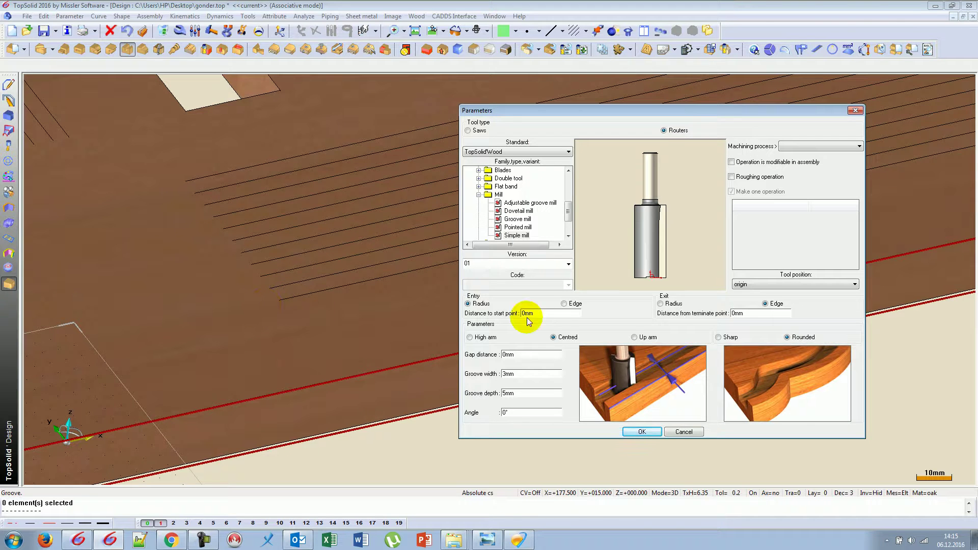
left_click(563, 304)
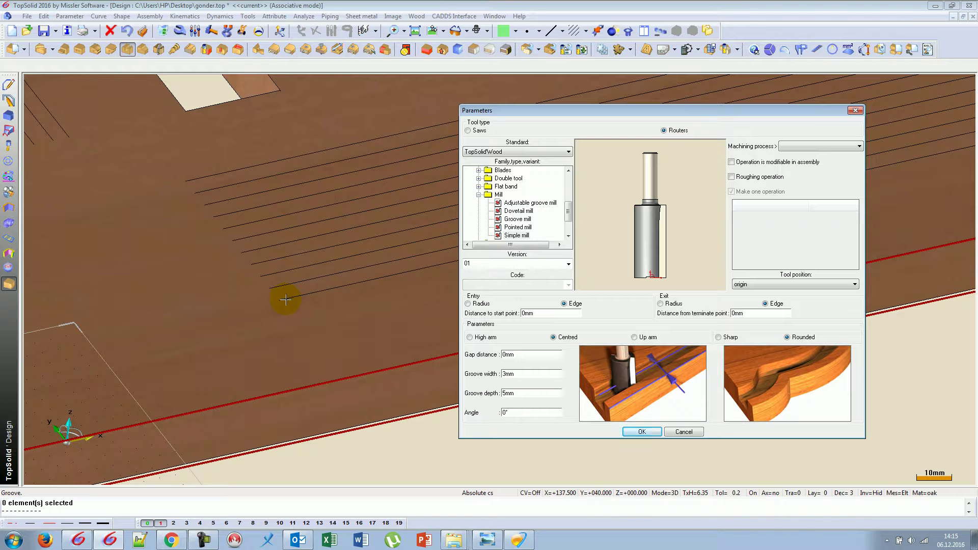
left_click(286, 298)
left_click(642, 433)
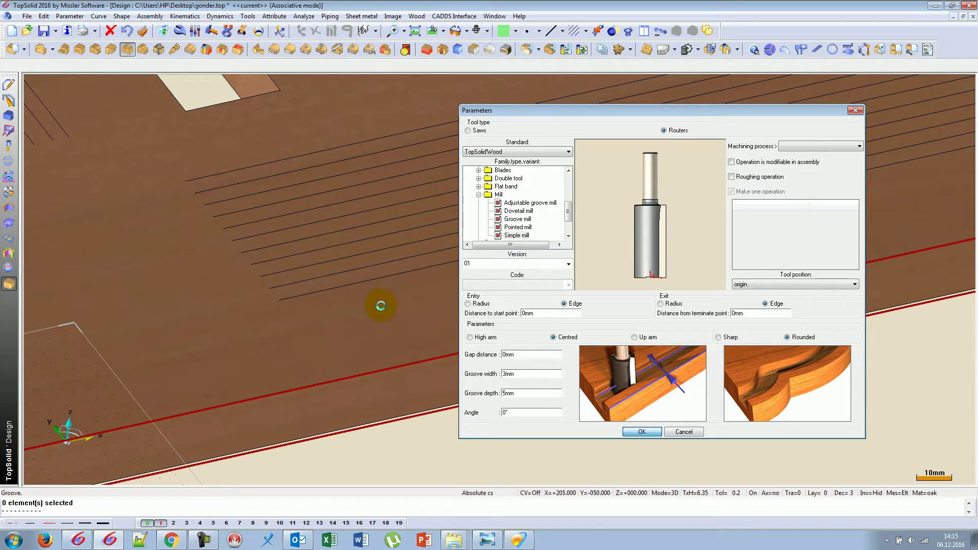
scroll(371, 301, "up", 3)
scroll(285, 309, "up", 1)
scroll(285, 310, "up", 1)
scroll(285, 310, "up", 1)
scroll(539, 380, "down", 2)
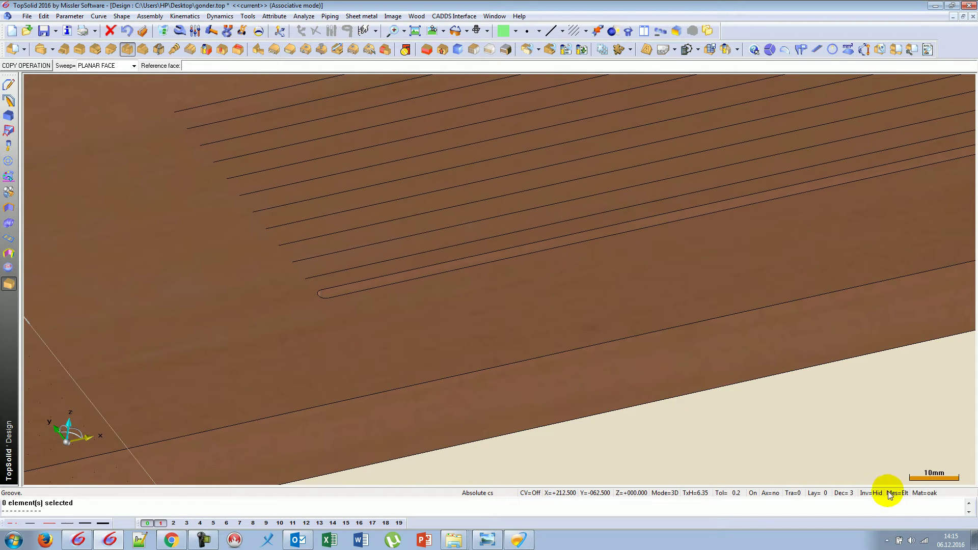
scroll(324, 312, "up", 2)
scroll(324, 311, "down", 3)
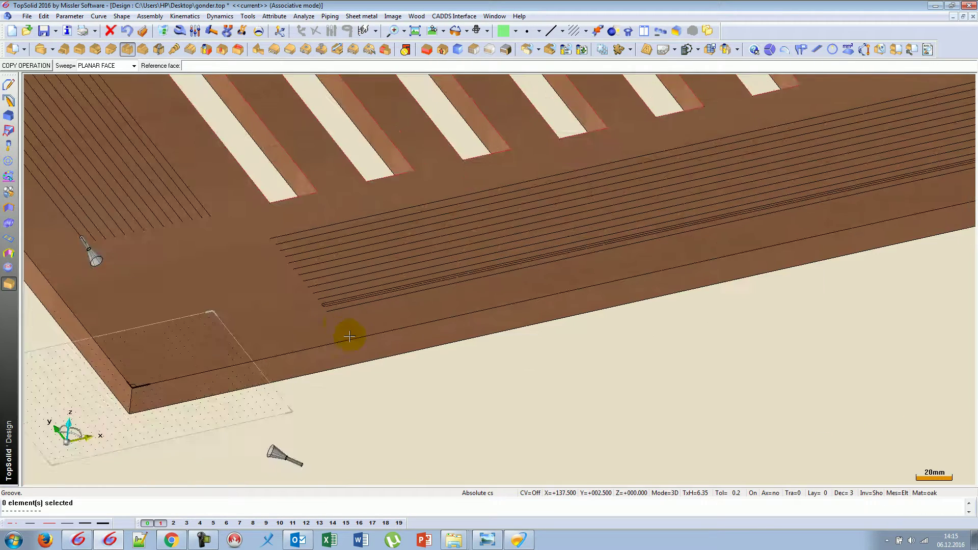
scroll(343, 328, "up", 1)
scroll(356, 356, "down", 3)
scroll(350, 371, "up", 2)
scroll(356, 347, "up", 5)
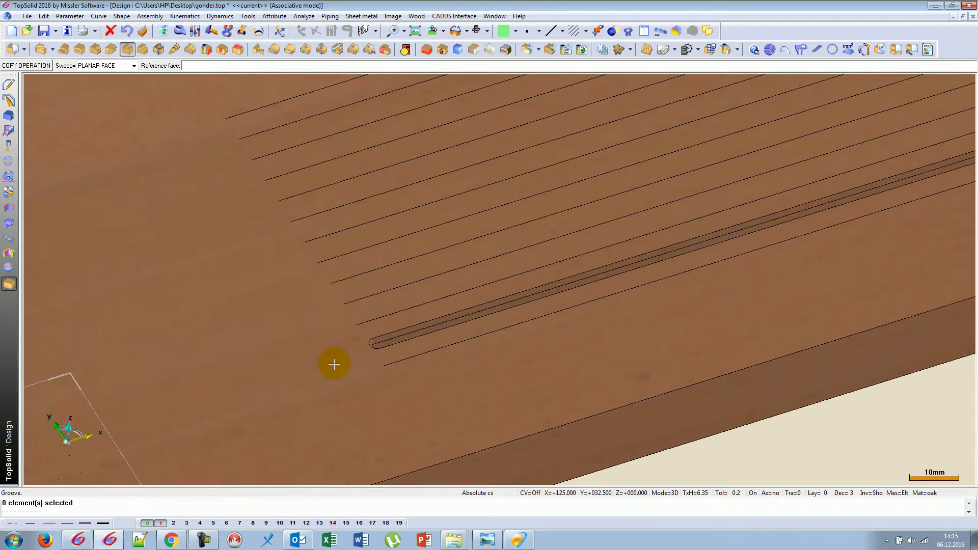
scroll(334, 364, "up", 1)
scroll(563, 441, "down", 3)
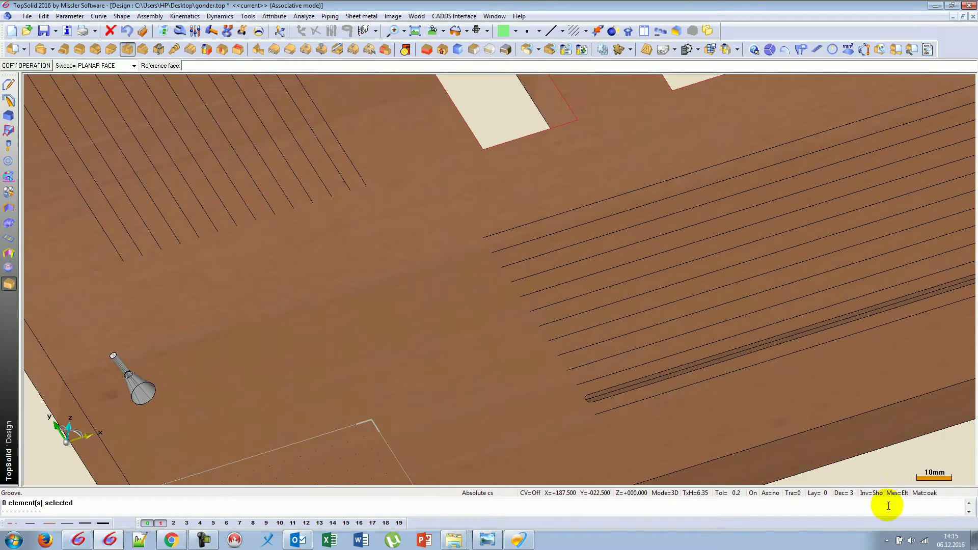
left_click(871, 493)
scroll(609, 408, "up", 3)
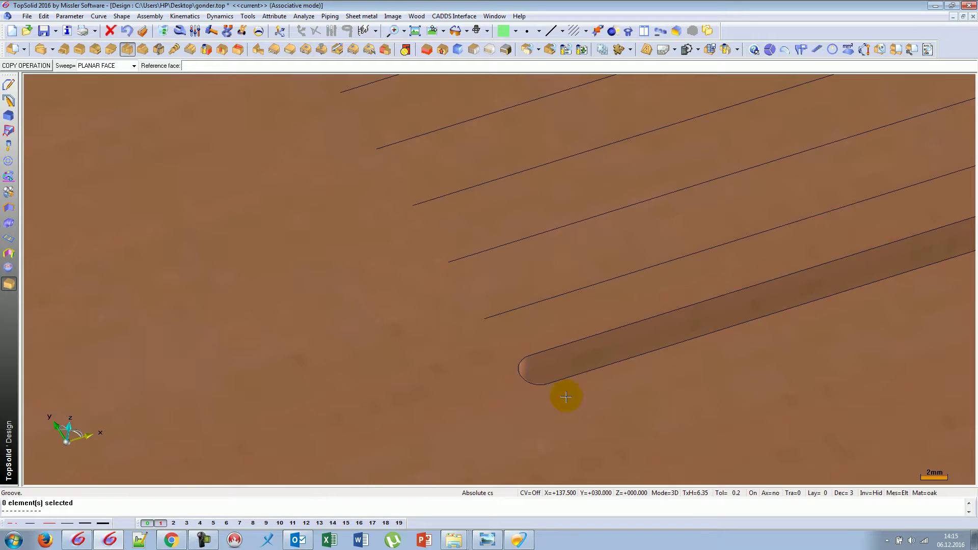
middle_click_drag(498, 374, 432, 380)
scroll(294, 133, "down", 5)
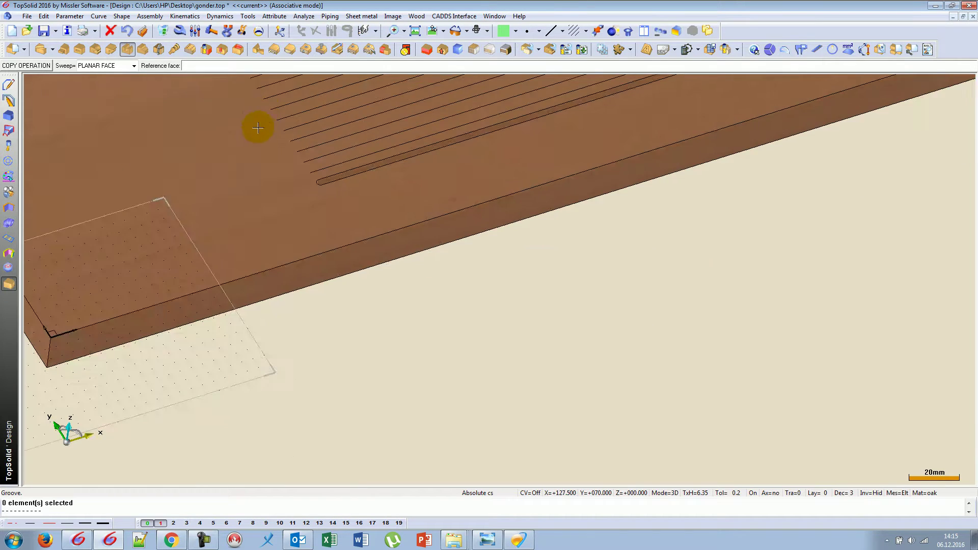
scroll(356, 343, "up", 2)
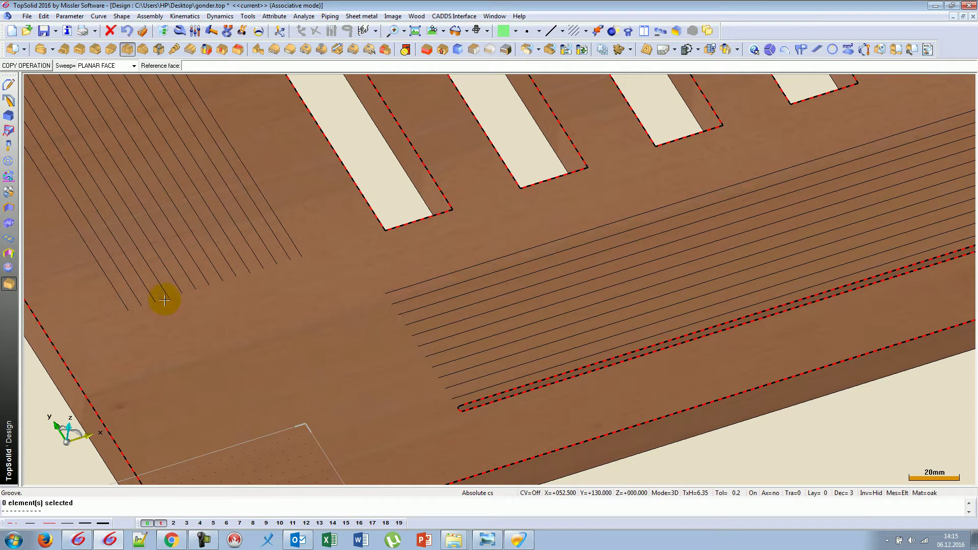
scroll(438, 405, "up", 3)
middle_click_drag(447, 401, 415, 349)
scroll(371, 356, "up", 2)
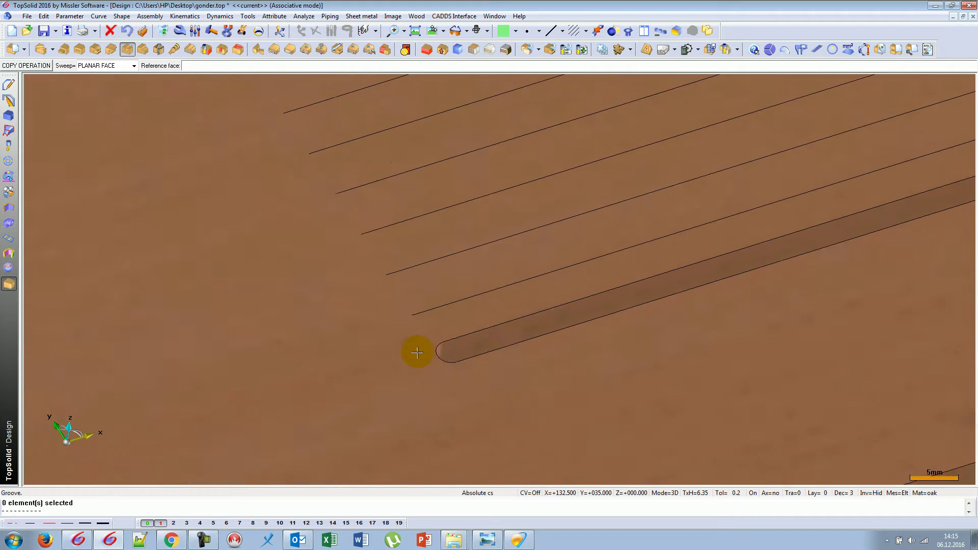
scroll(404, 382, "up", 2)
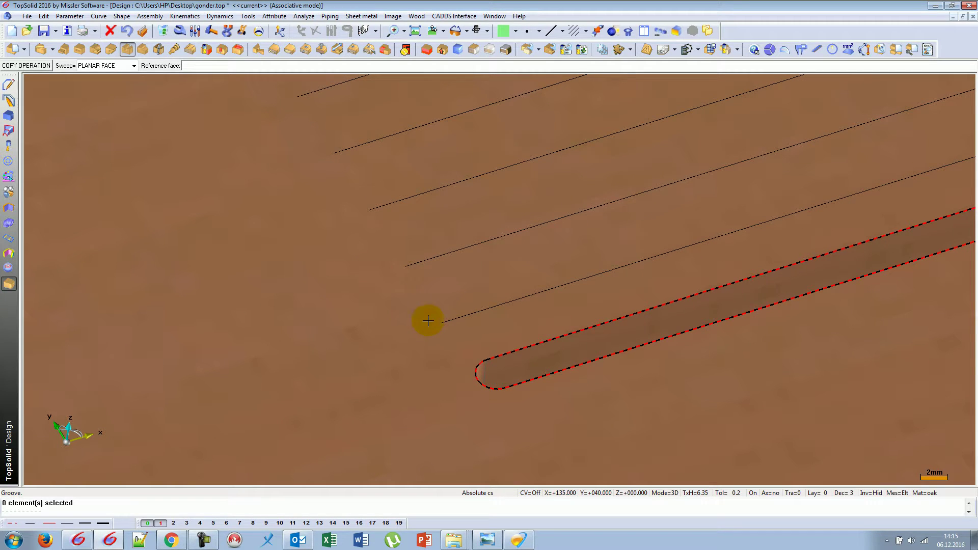
middle_click_drag(427, 321, 456, 335)
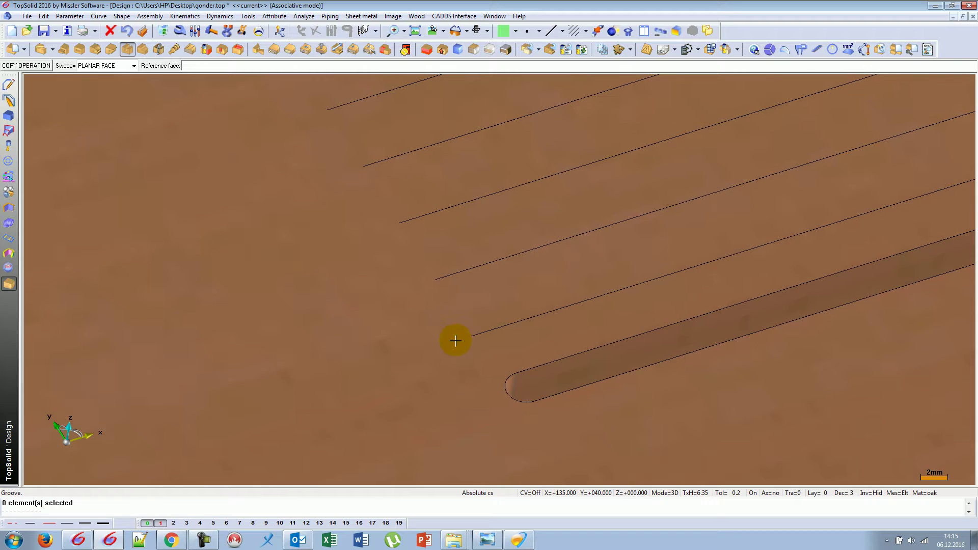
Measure the 6 mm spacing between two adjacent groove lines.
left_click(800, 49)
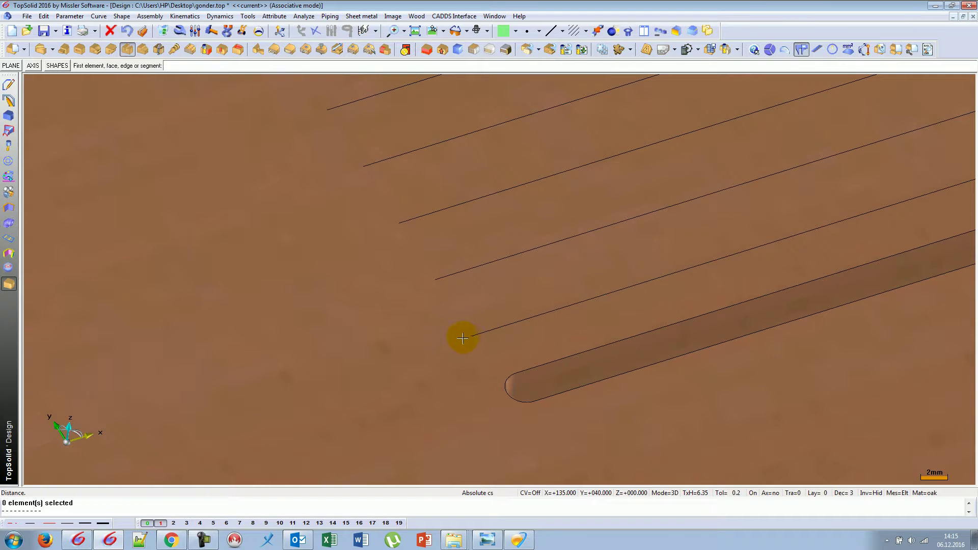
left_click(471, 335)
left_click(433, 280)
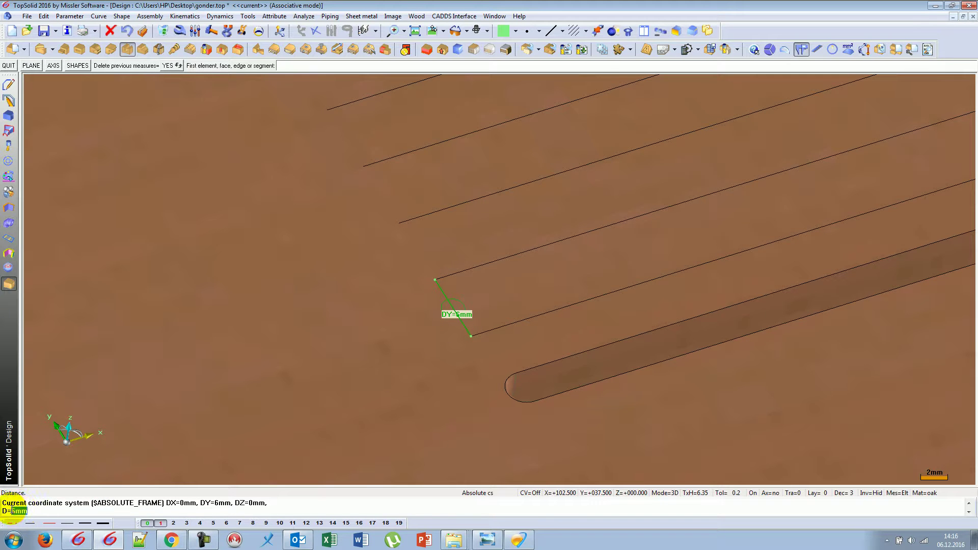
scroll(299, 343, "down", 2)
middle_click_drag(299, 343, 375, 329)
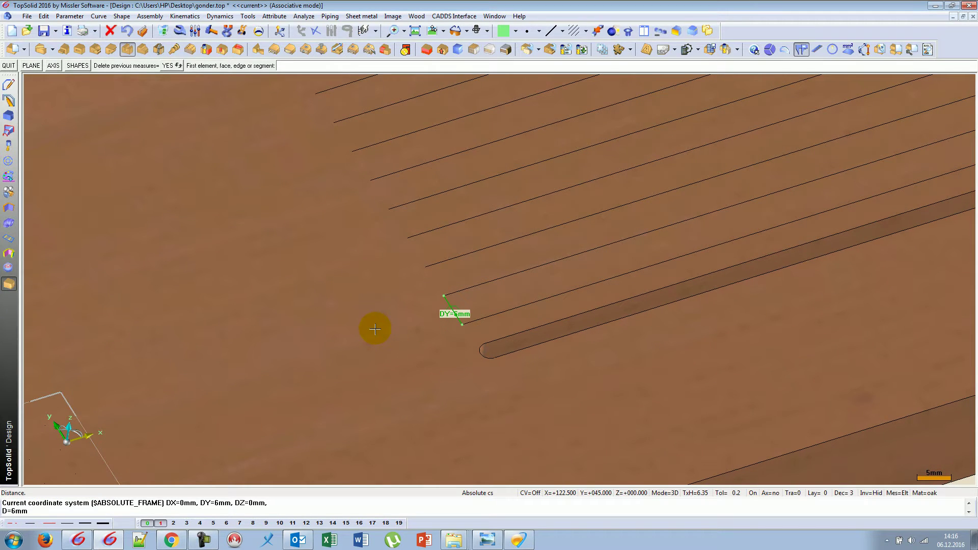
key("Escape")
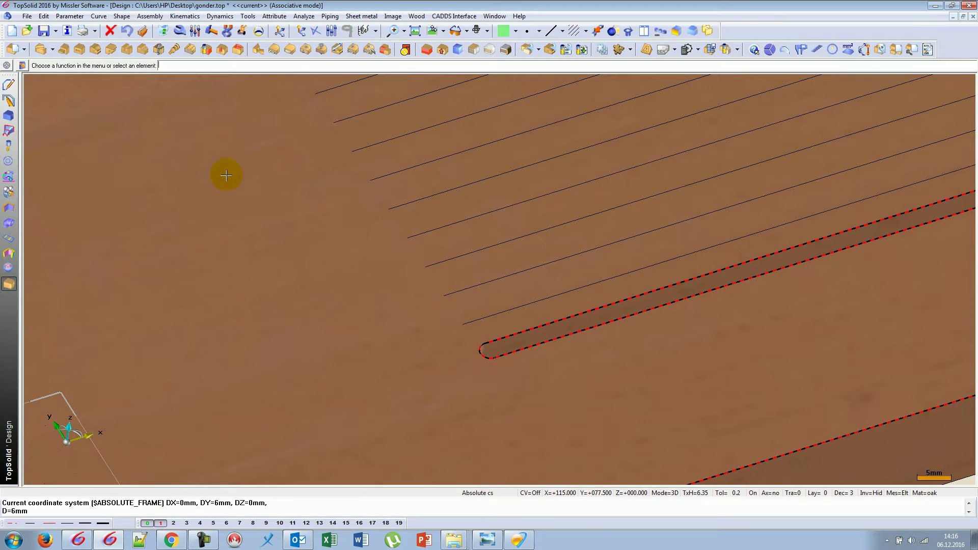
Start a linear propagation of the groove, directed along the panel's long edge.
left_click(525, 337)
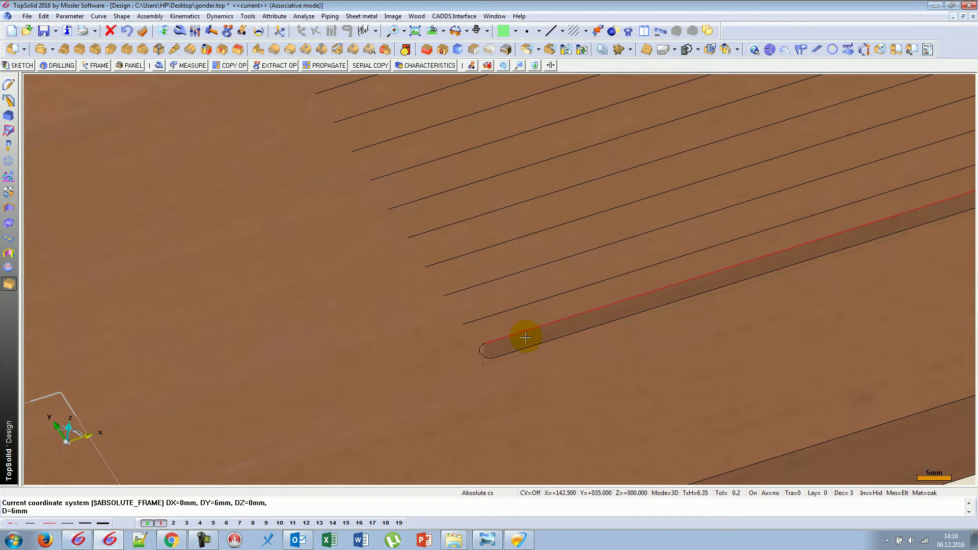
right_click(236, 182)
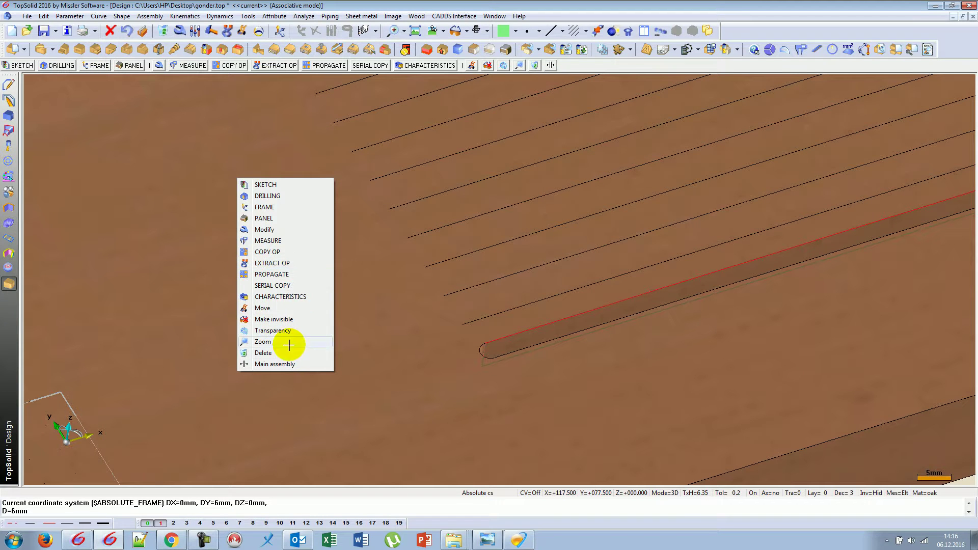
left_click(282, 274)
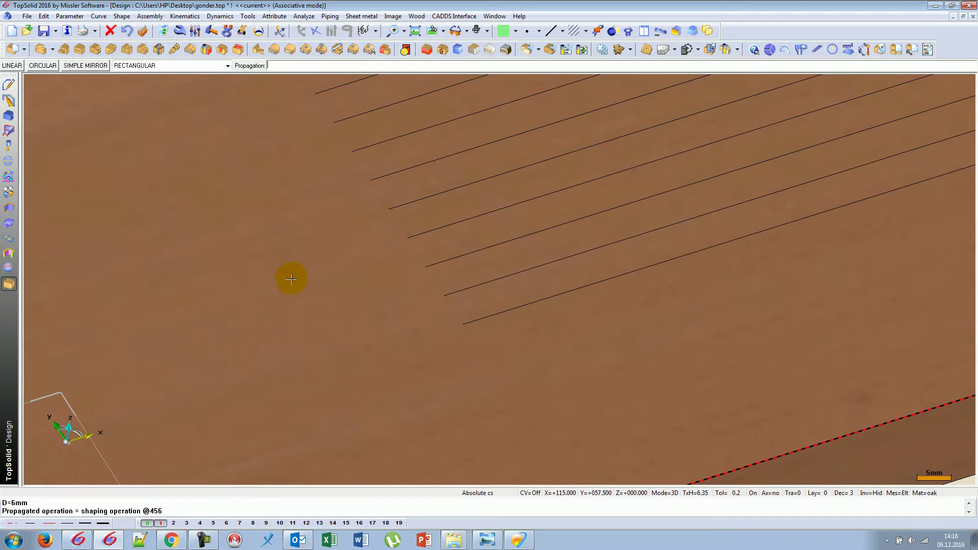
left_click(10, 66)
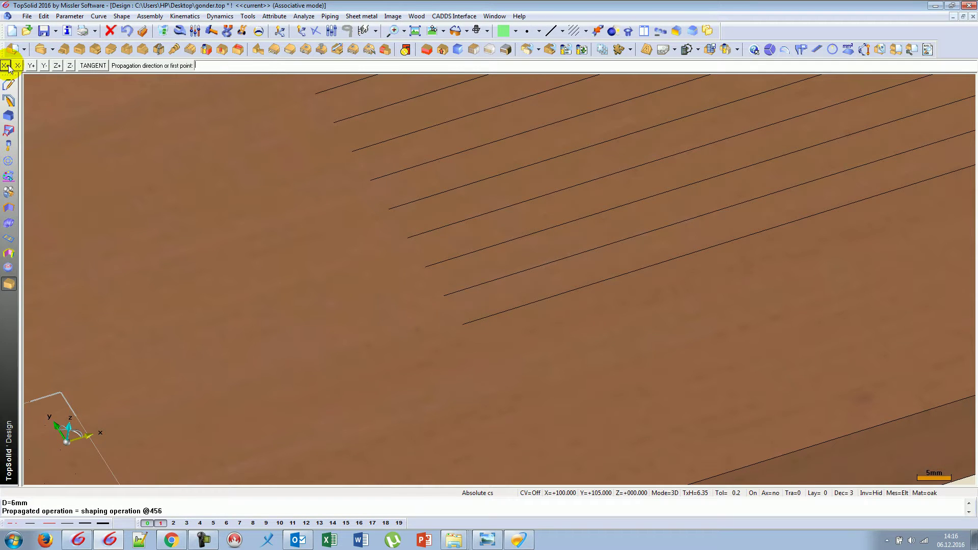
scroll(234, 225, "down", 2)
scroll(420, 317, "down", 2)
scroll(453, 317, "down", 2)
middle_click_drag(452, 317, 344, 287)
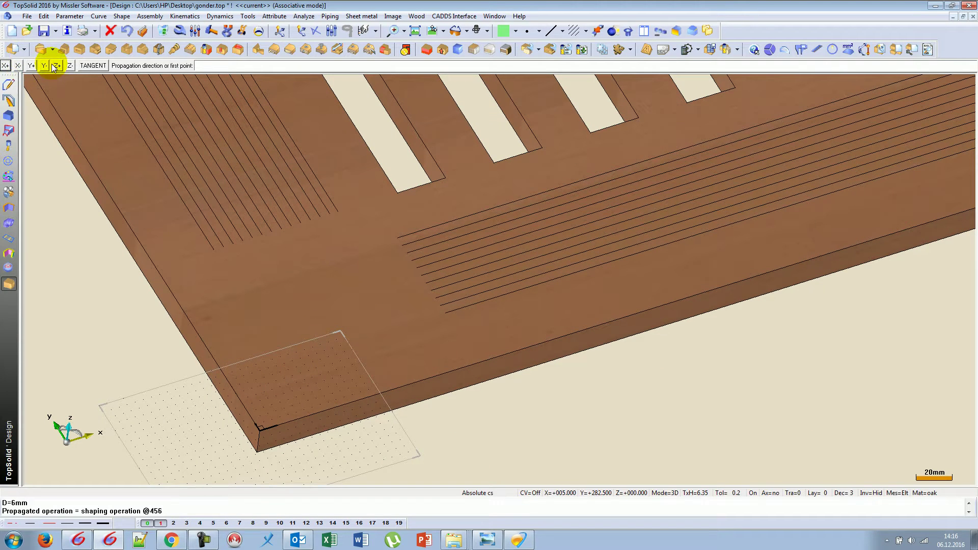
left_click(192, 326)
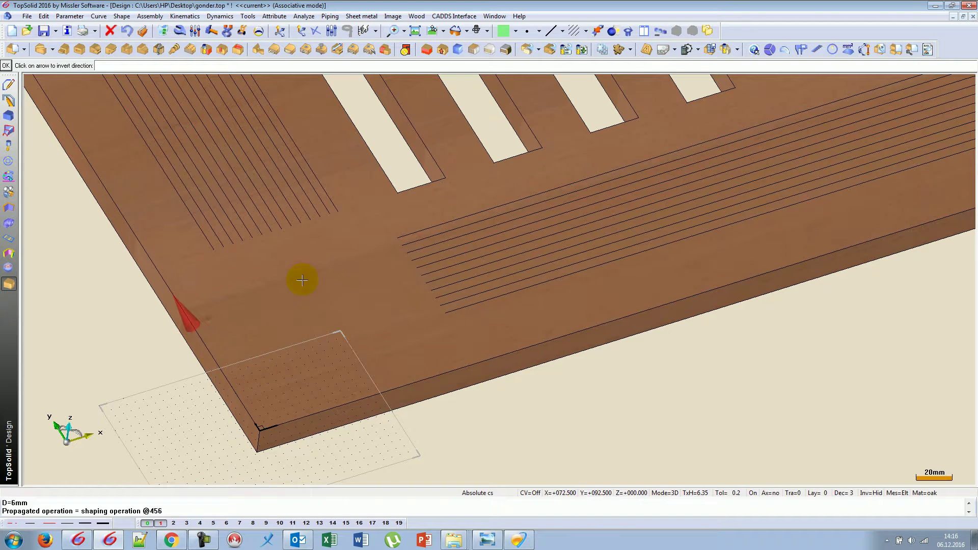
scroll(372, 312, "up", 2)
scroll(372, 312, "up", 3)
key("Return")
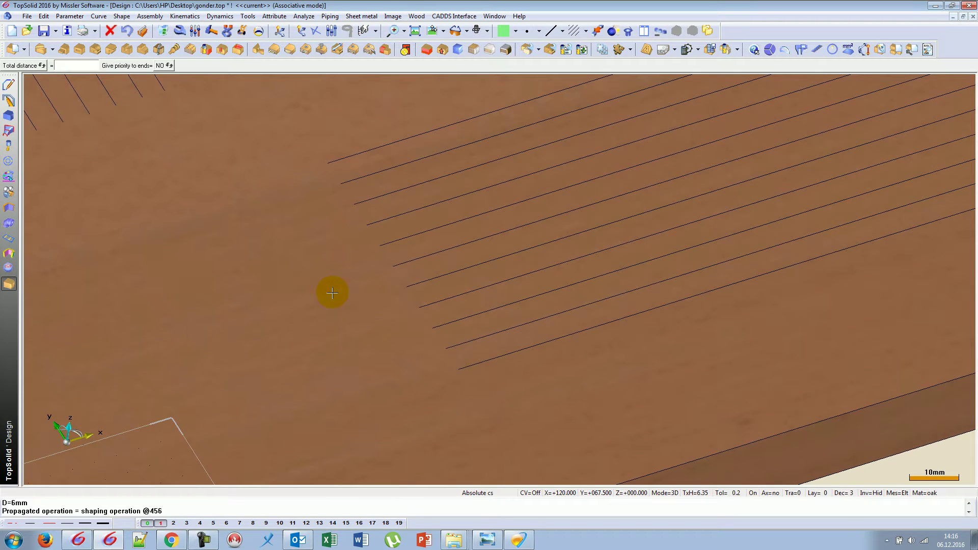
Space the groove copies 6 mm apart and accept 11 instances.
scroll(332, 293, "down", 2)
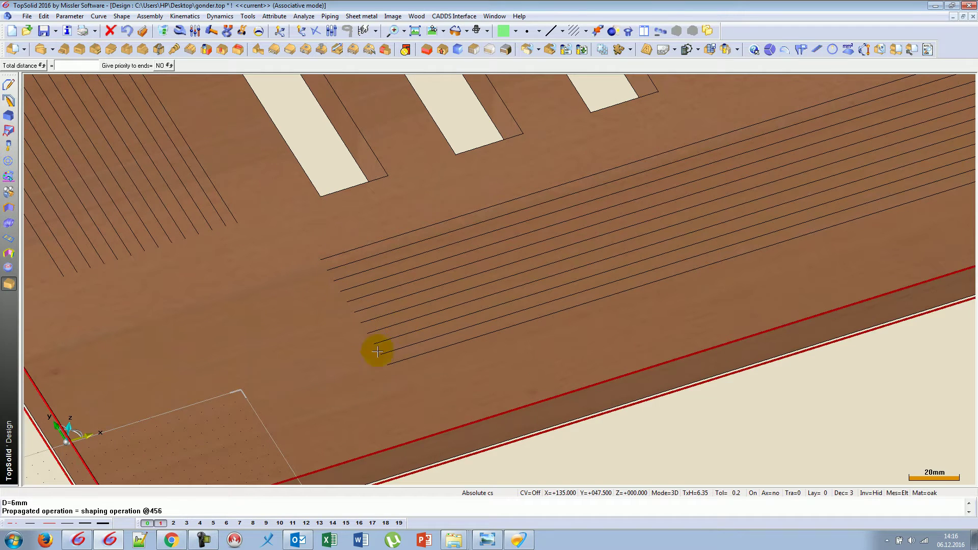
left_click(28, 66)
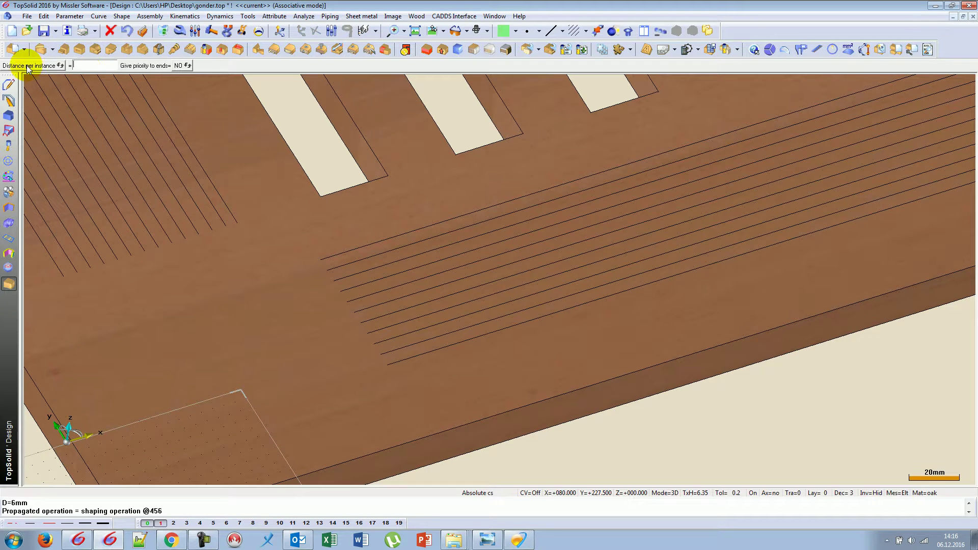
left_click(384, 363)
left_click(96, 67)
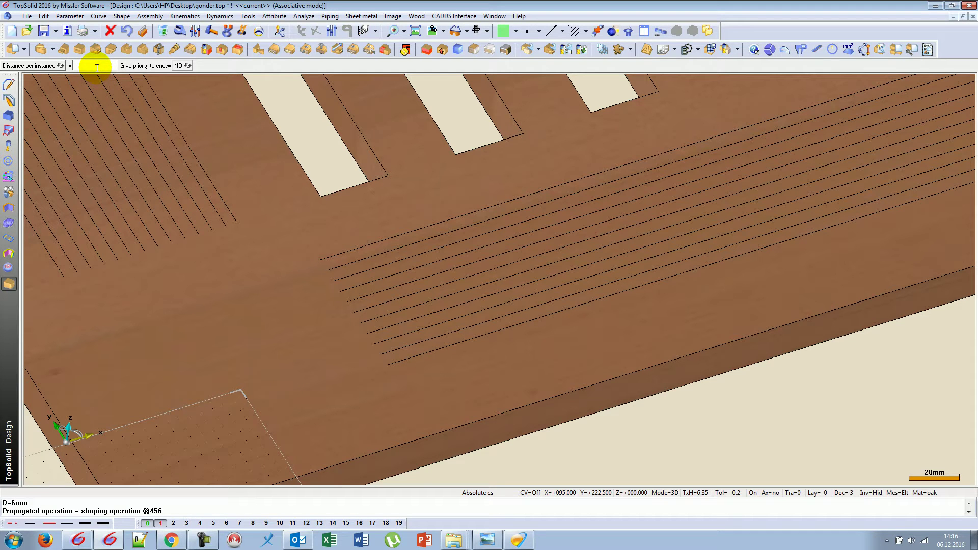
type("6")
key("Return")
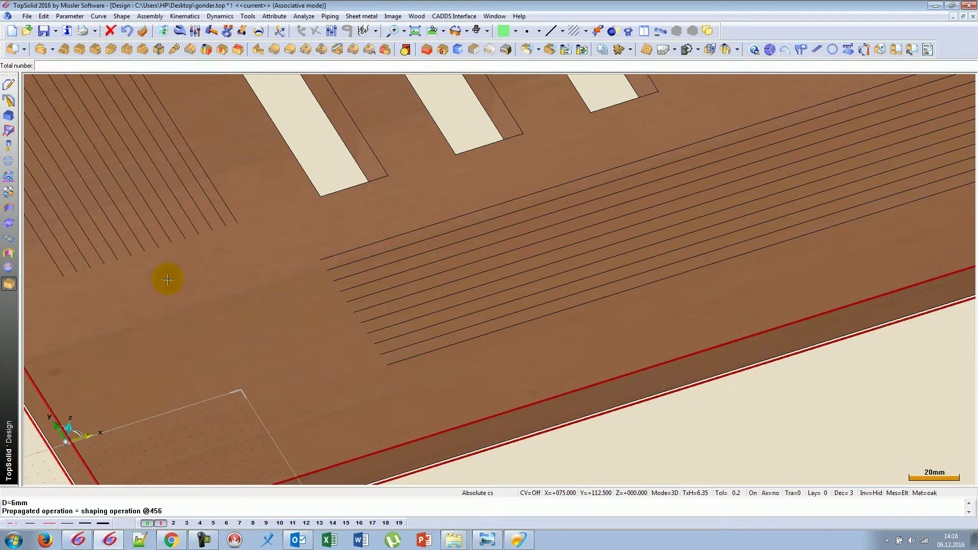
scroll(390, 384, "up", 2)
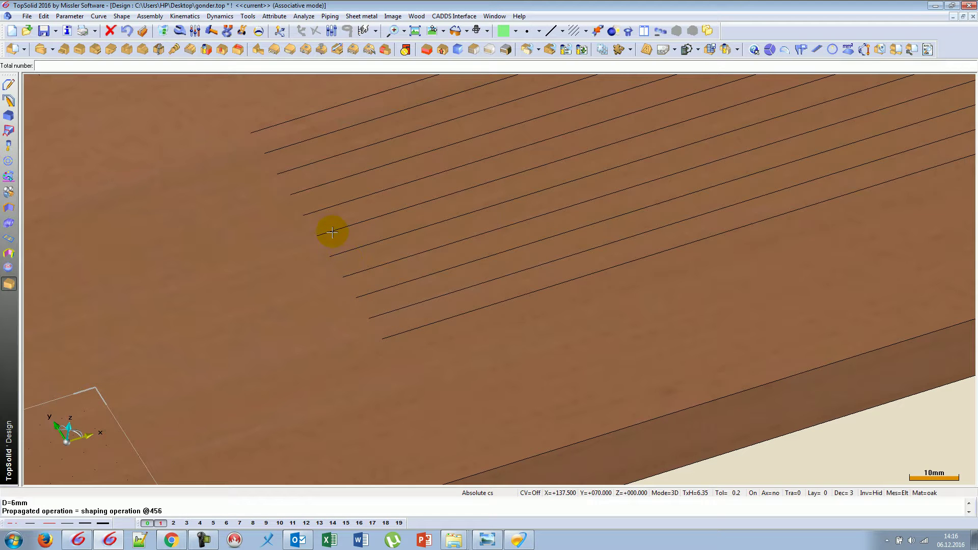
scroll(264, 194, "down", 4)
scroll(305, 275, "up", 2)
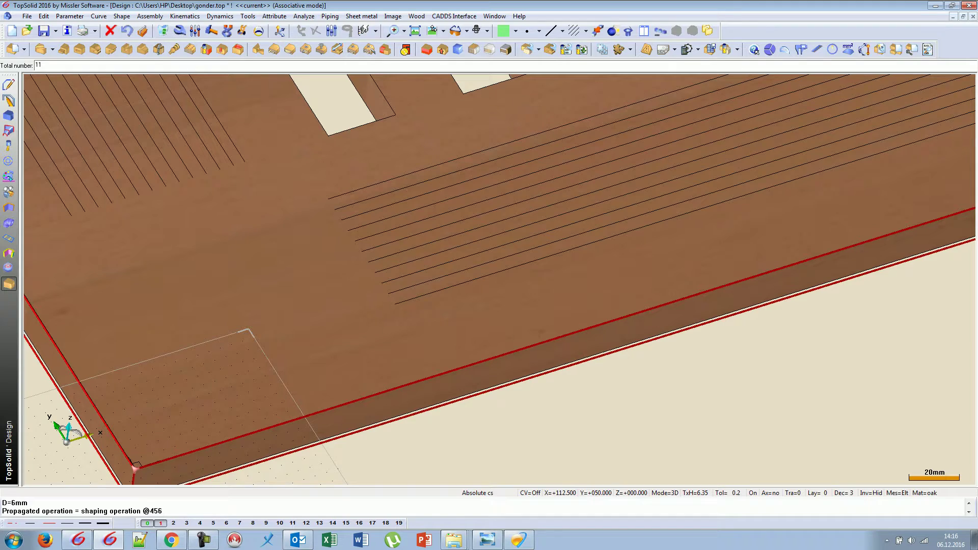
left_click(334, 300)
Change the groove propagation's total number from 11 to 12.
scroll(334, 290, "up", 1)
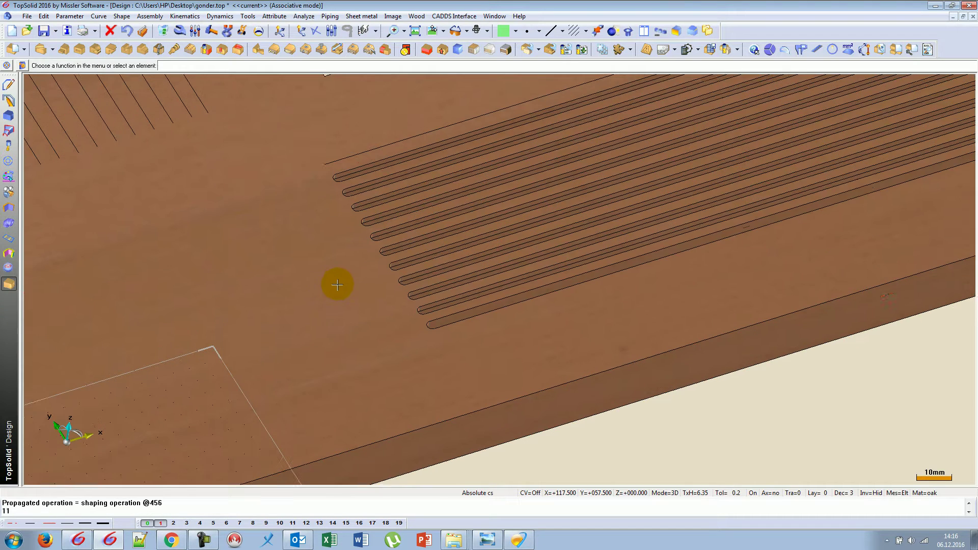
scroll(339, 309, "up", 1)
left_click(339, 310)
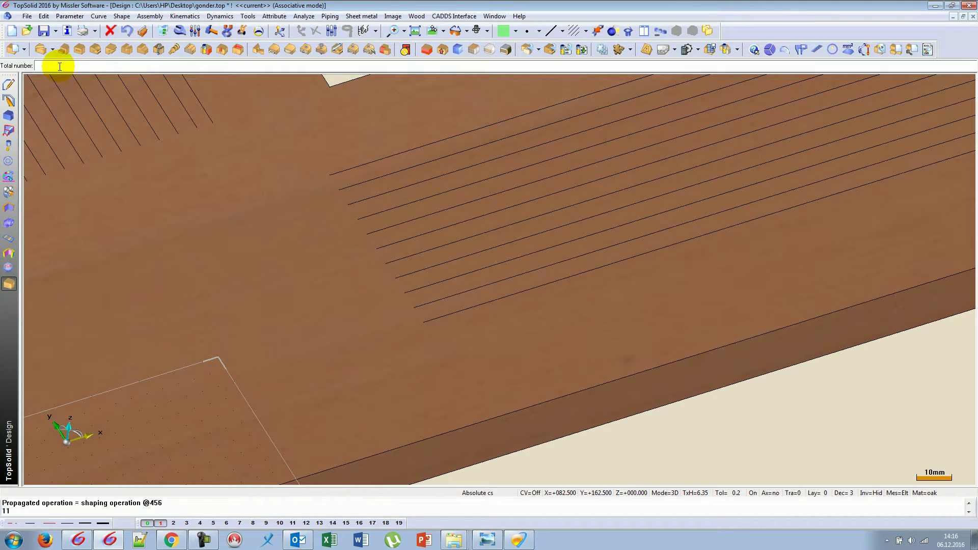
type("12")
key("Return")
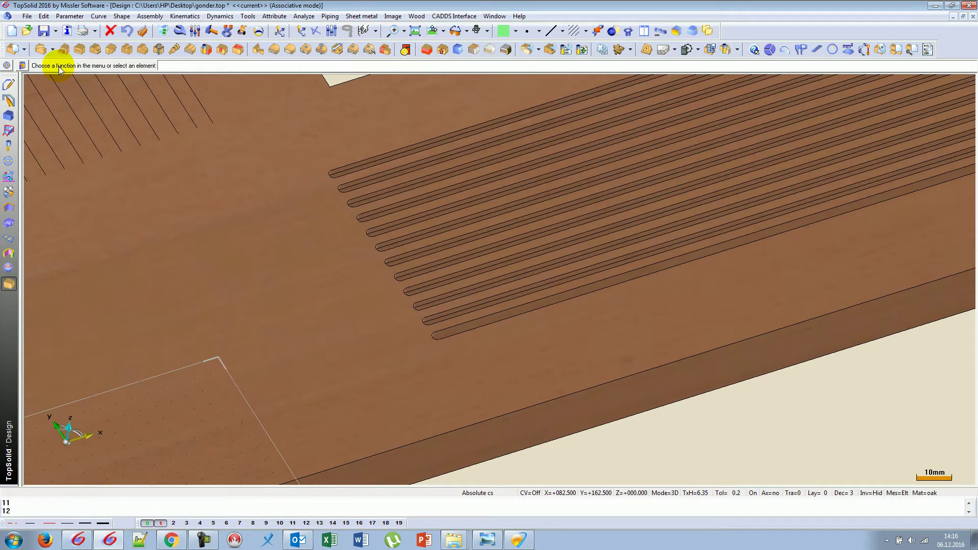
Zoom and pan the view to check the grooves across the whole panel.
scroll(382, 311, "up", 1)
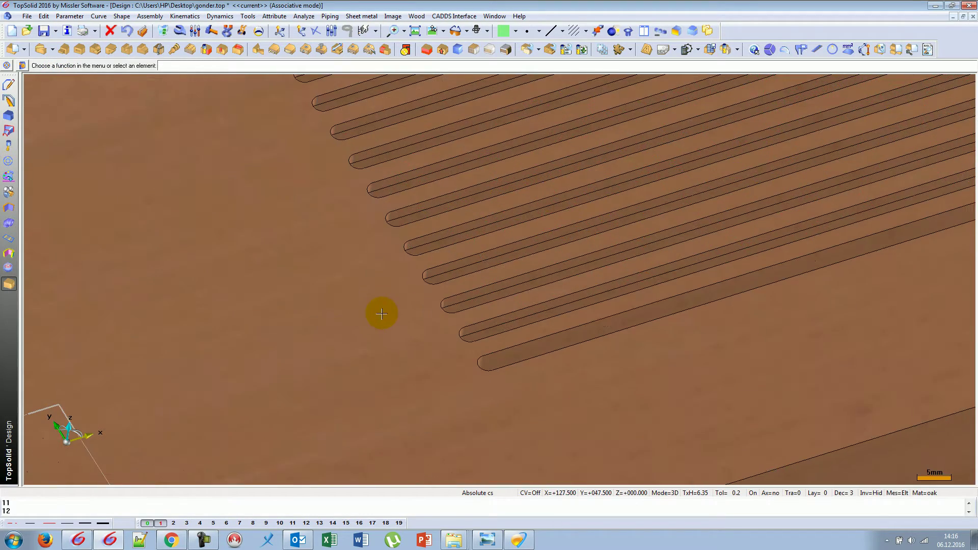
scroll(379, 315, "down", 2)
scroll(647, 365, "down", 1)
scroll(581, 312, "down", 1)
scroll(662, 328, "down", 1)
scroll(628, 350, "down", 1)
left_click(298, 181)
middle_click_drag(733, 277, 540, 377)
scroll(403, 371, "up", 5)
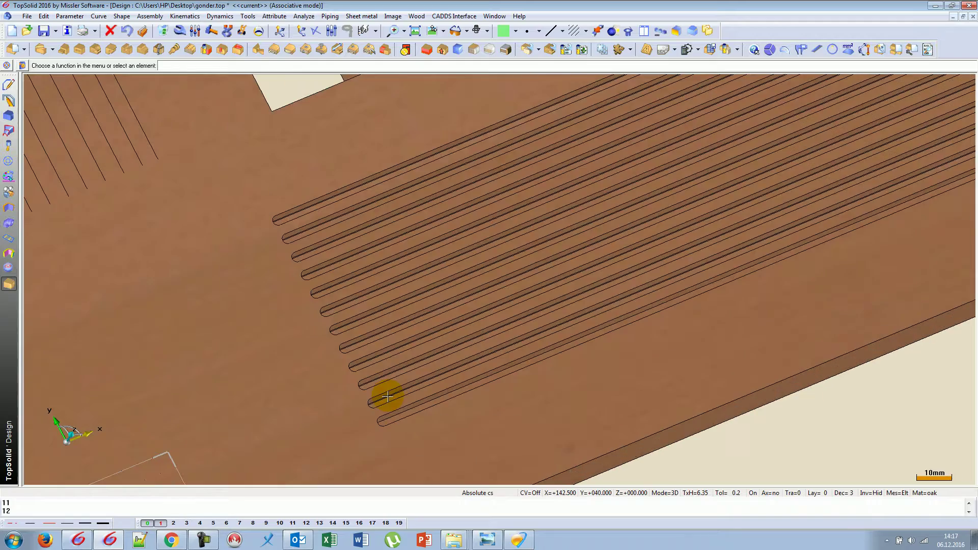
scroll(388, 397, "down", 4)
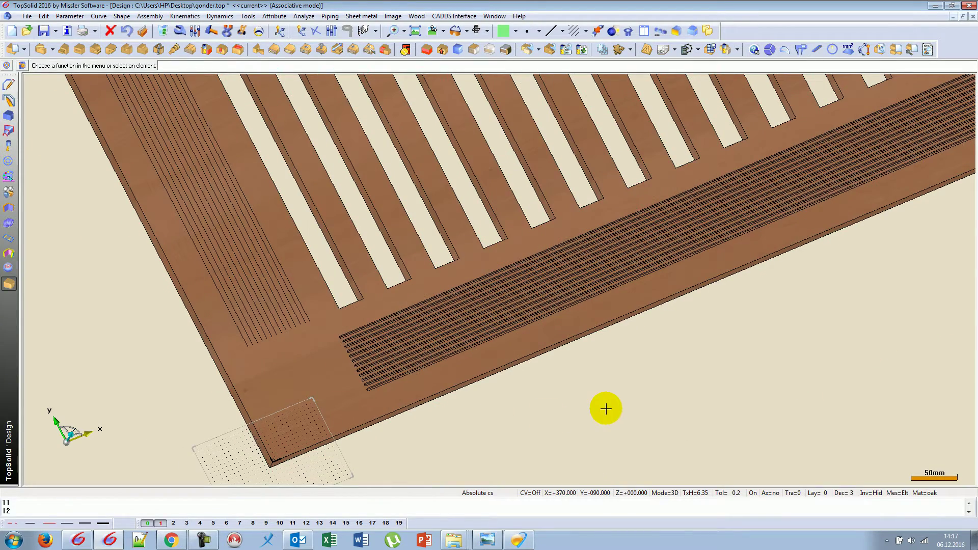
middle_click_drag(570, 416, 624, 403)
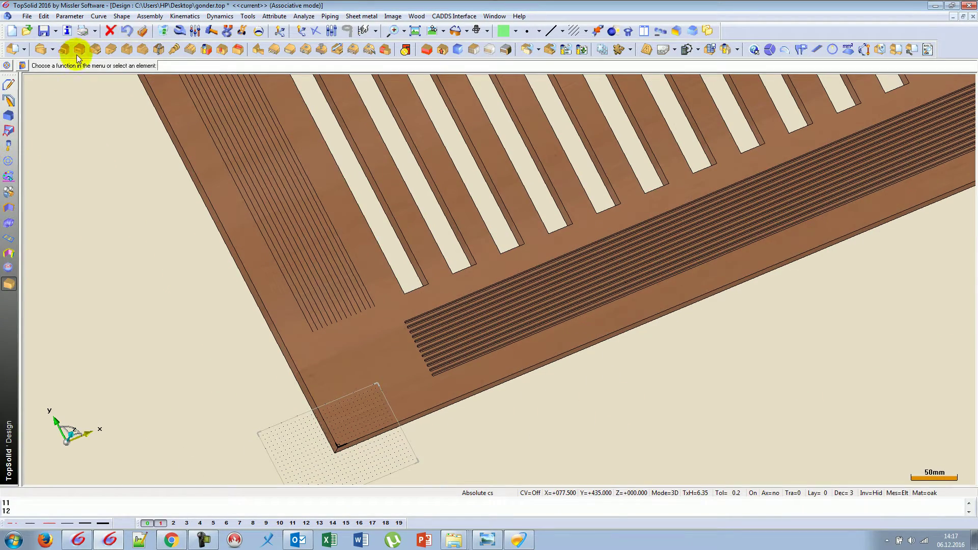
Save the grille design and switch to the Wood machining Document6 window.
left_click(45, 30)
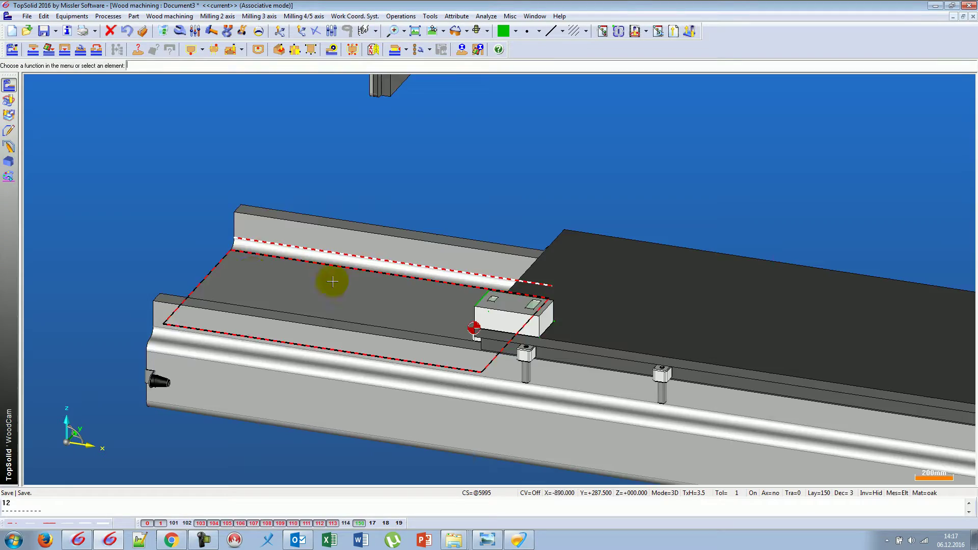
key("ctrl+Tab")
scroll(409, 271, "up", 2)
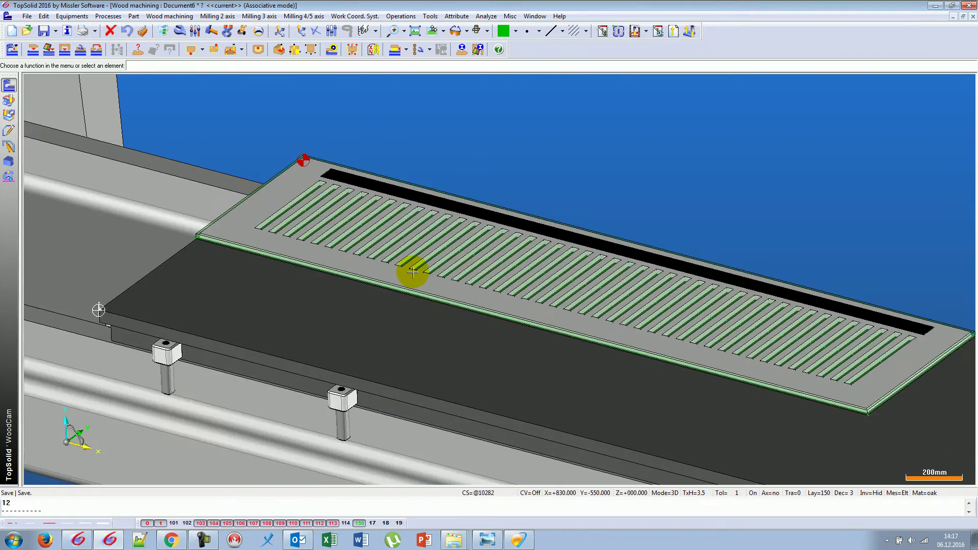
scroll(409, 271, "up", 2)
Pan and orbit to inspect the slotted panel on the machine table.
mouse_move(270, 317)
middle_mouse_down()
mouse_move(406, 246)
mouse_move(531, 251)
mouse_move(585, 283)
mouse_move(517, 301)
mouse_move(780, 389)
middle_mouse_up()
scroll(780, 389, "up", 2)
scroll(714, 327, "up", 2)
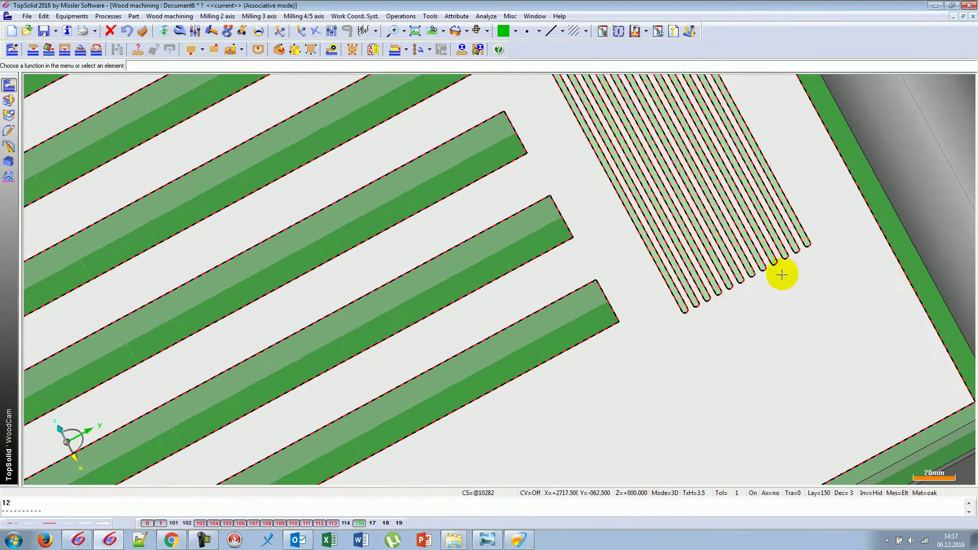
scroll(782, 275, "down", 5)
mouse_move(760, 300)
middle_mouse_down()
mouse_move(711, 328)
mouse_move(743, 328)
mouse_move(602, 319)
middle_mouse_up()
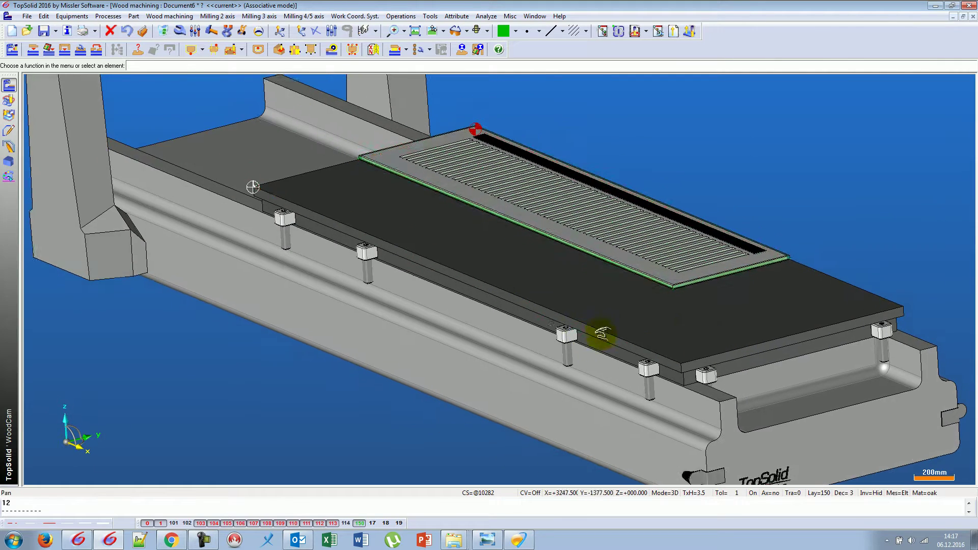
Analyse the whole panel's operations and browse Groove features #45.4–#45.6 under Form wood milling.
left_click(136, 54)
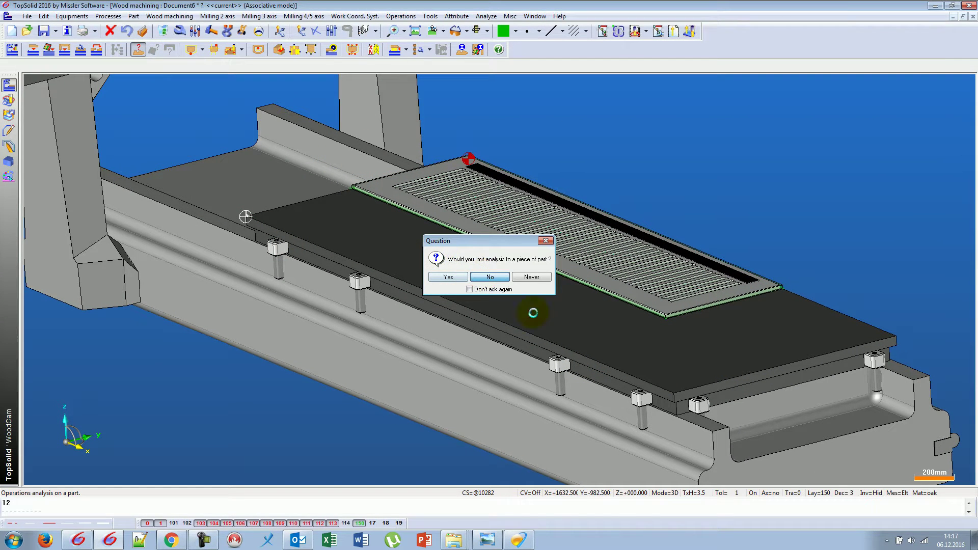
key("Return")
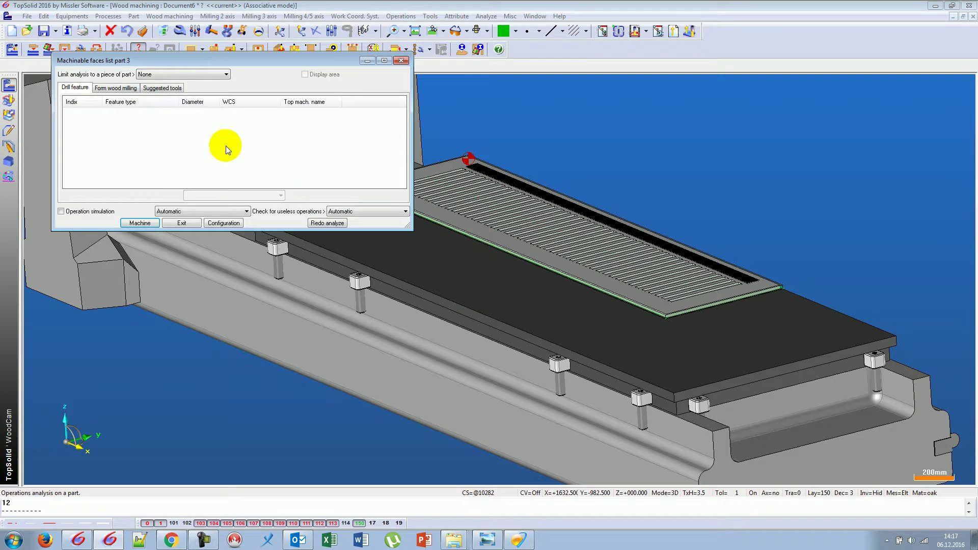
left_click(115, 88)
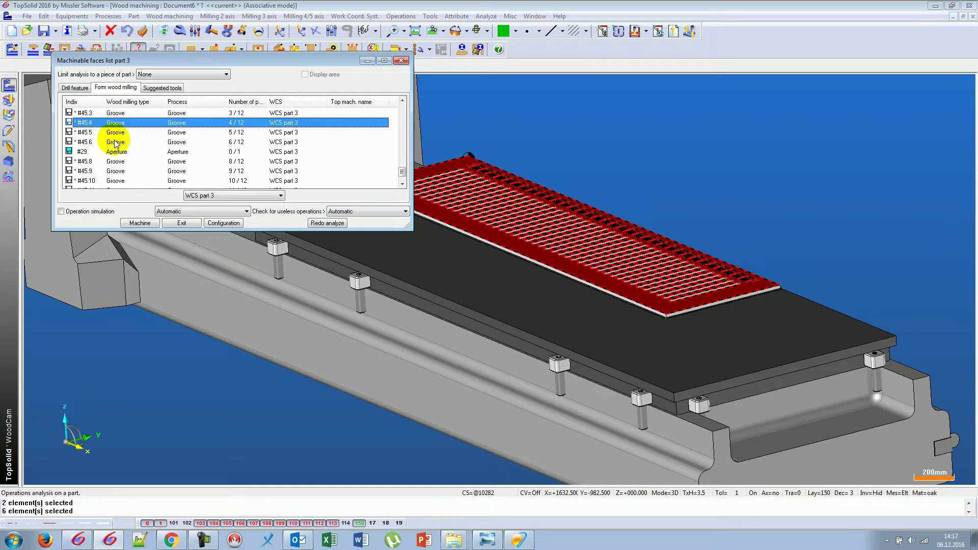
left_click_drag(104, 123, 122, 181)
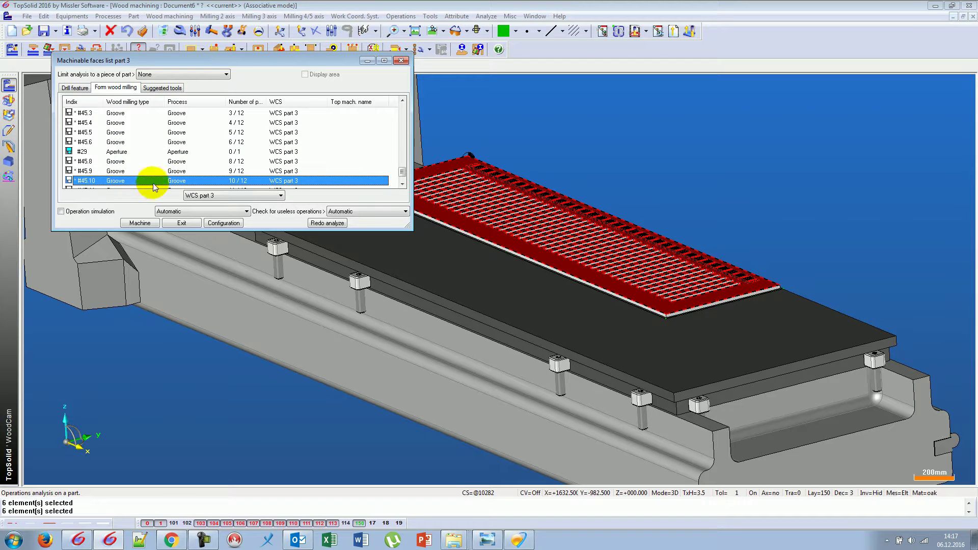
left_click(88, 124)
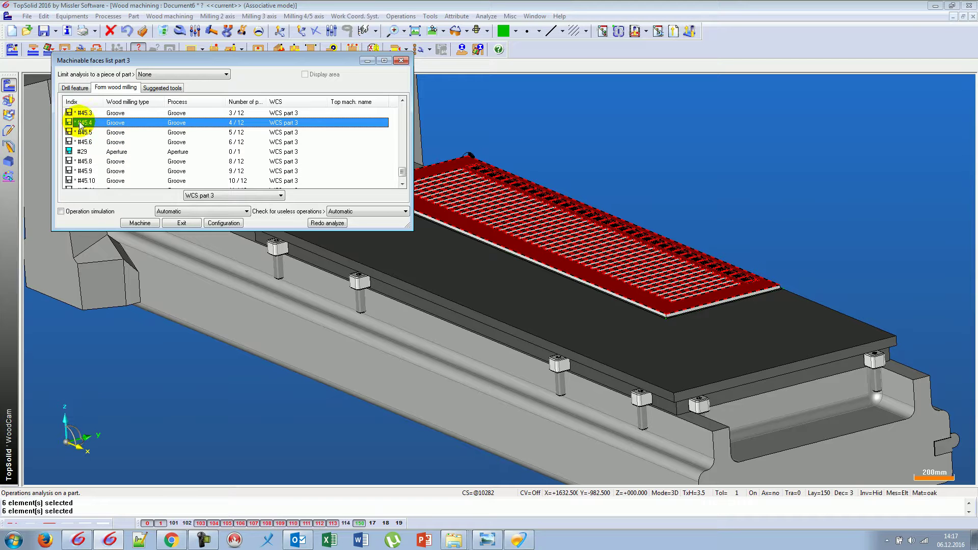
left_click(99, 132)
left_click(109, 143)
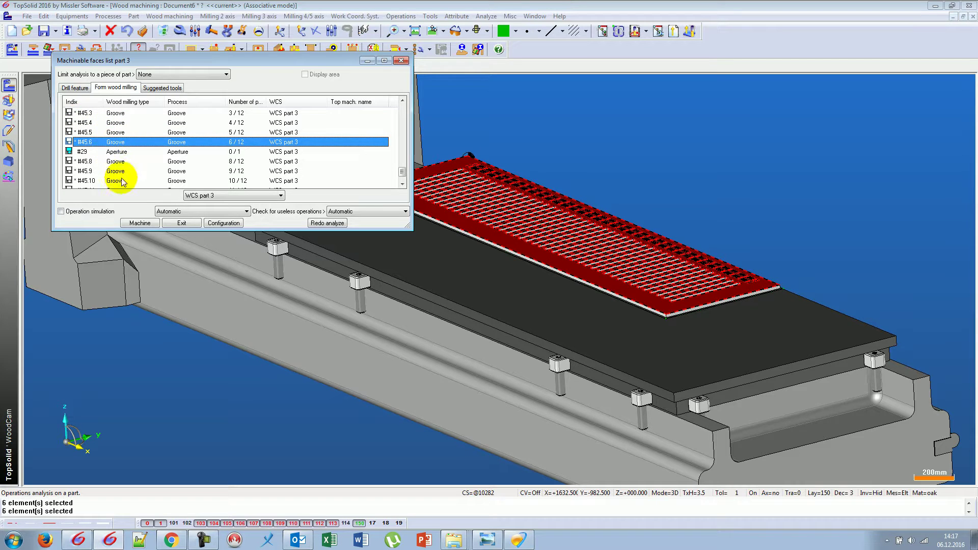
Try machining the listed grooves, dismiss the rotation-axis warning, and exit the faces list.
left_click(146, 223)
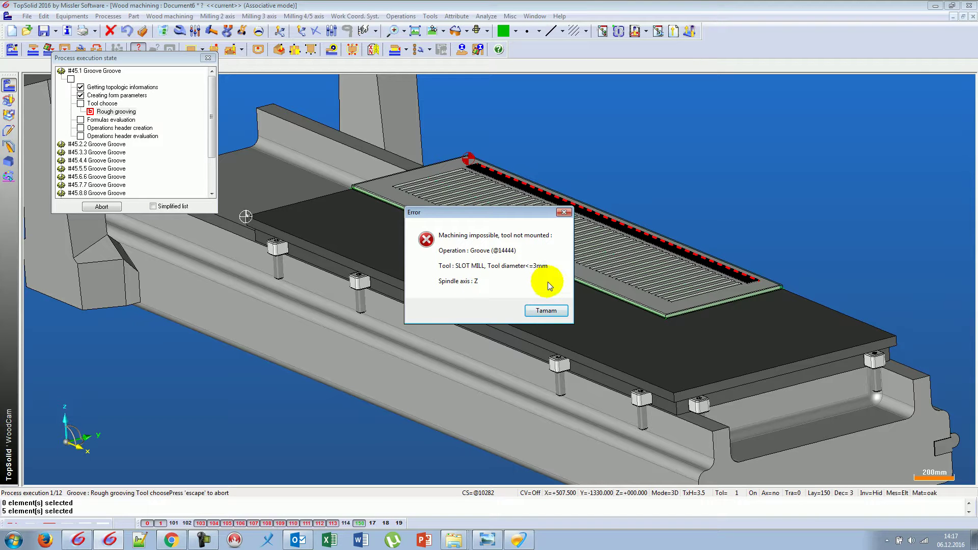
left_click(546, 311)
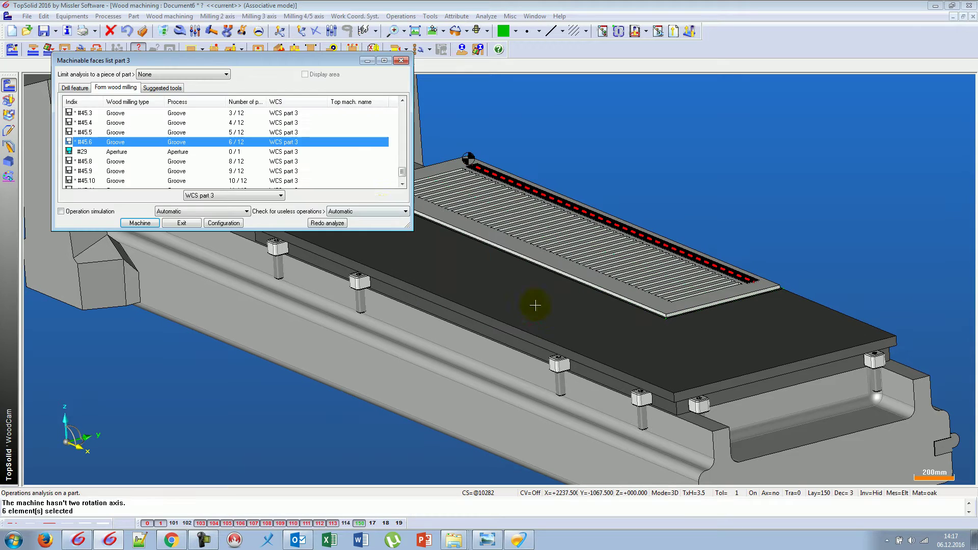
left_click(196, 220)
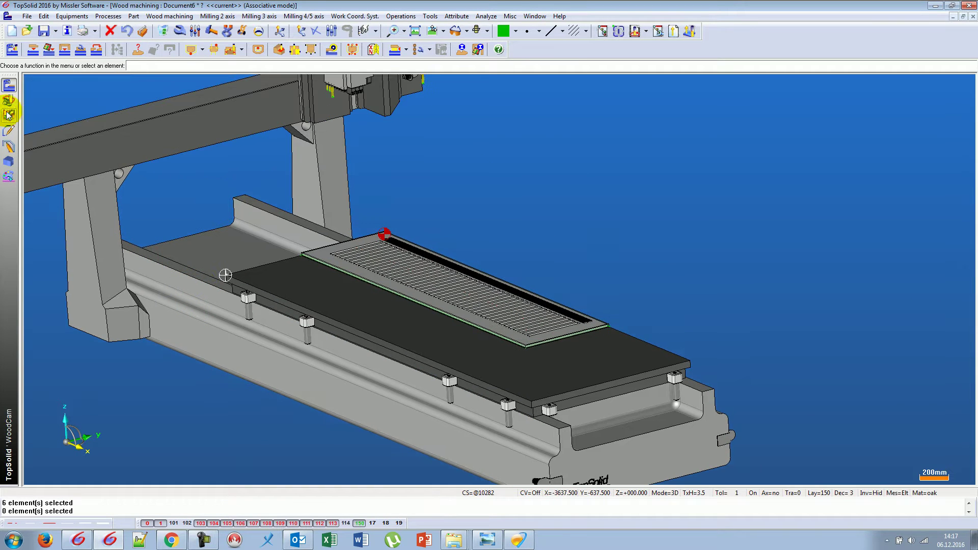
Mount the 3 mm FR-2TA-3 slot mill at station T4 of the routing unit.
left_click(13, 49)
left_click(183, 132)
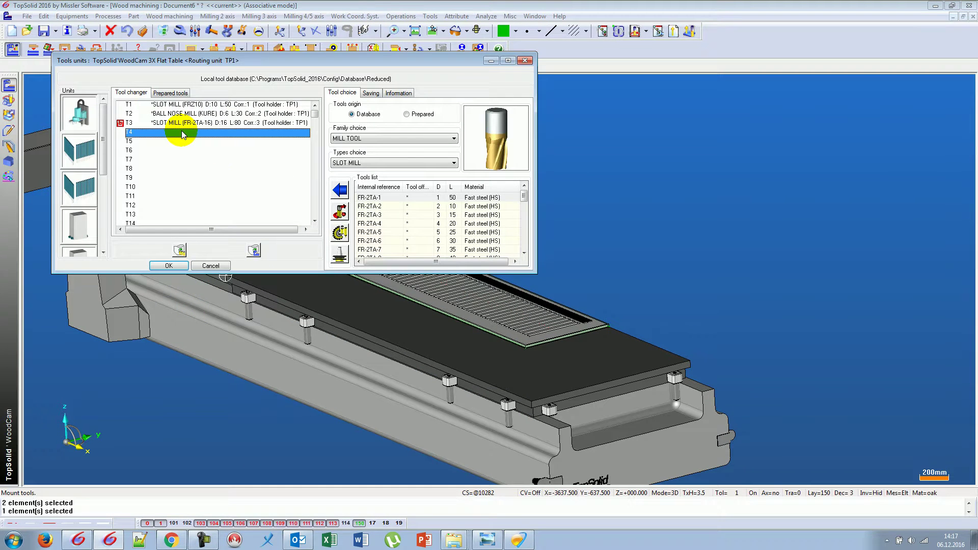
left_click(363, 149)
left_click(368, 162)
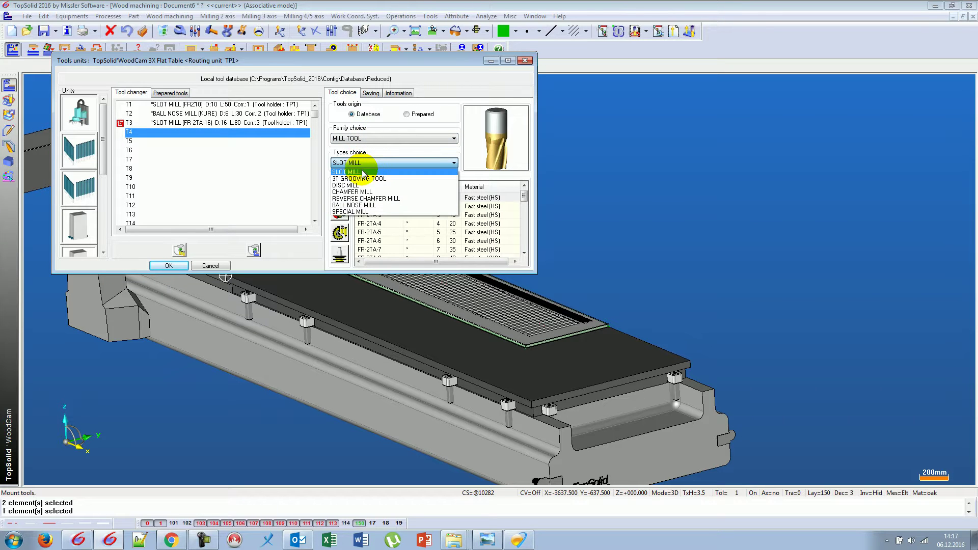
left_click(363, 172)
left_click(391, 222)
left_click(445, 215)
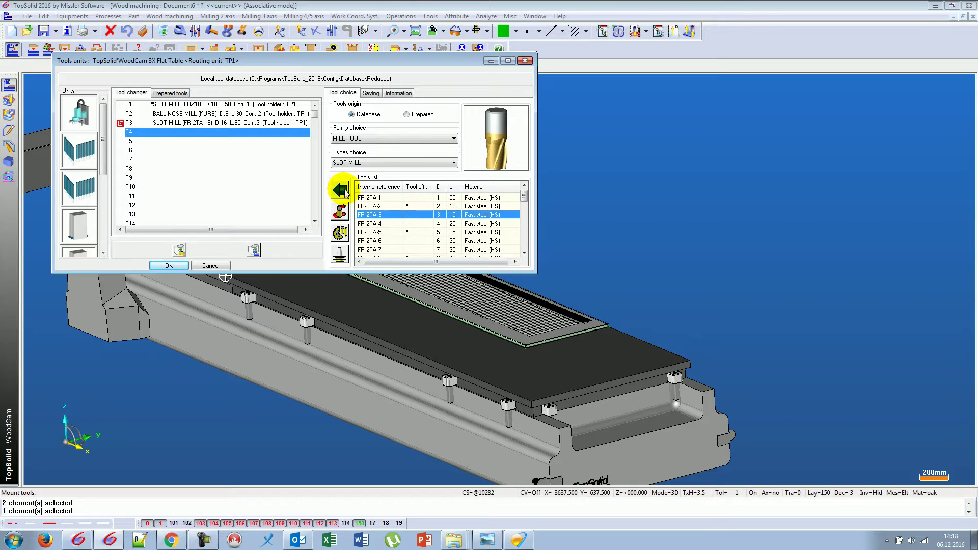
left_click(346, 192)
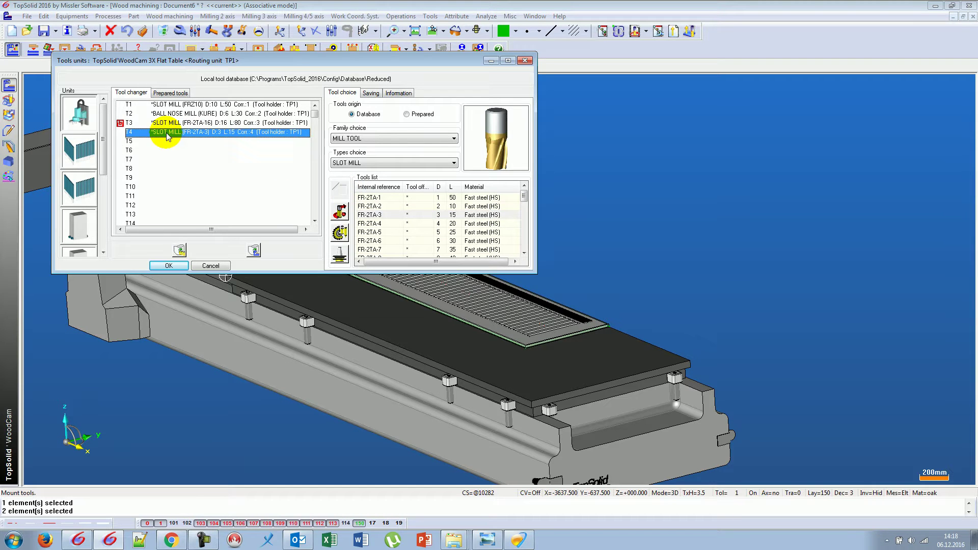
left_click(168, 266)
middle_click_drag(350, 280, 192, 135)
left_click(137, 50)
Machine all 12 Form wood milling groove features with the T4 slot mill.
left_click(325, 231)
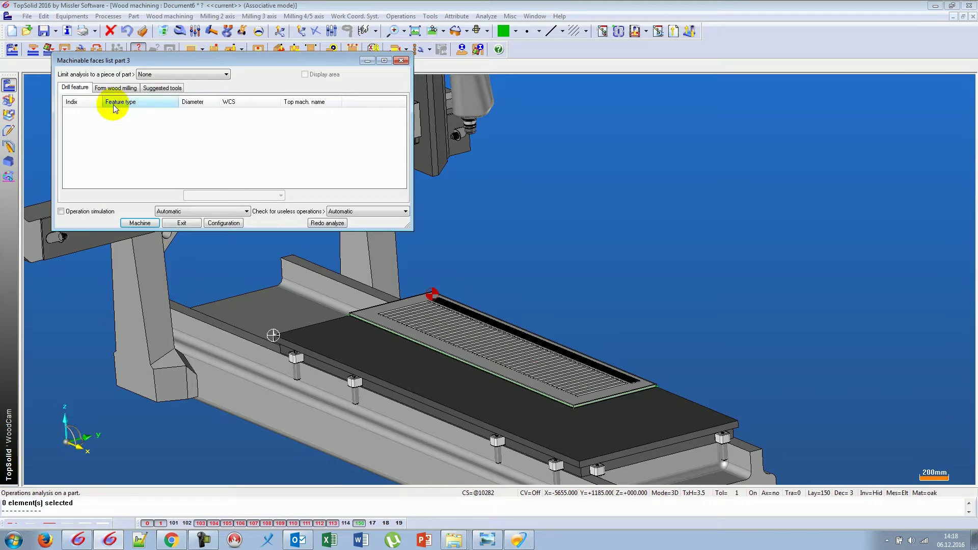
left_click(115, 88)
left_click(104, 171)
scroll(107, 171, "down", 3)
scroll(112, 168, "down", 2)
scroll(116, 167, "down", 3)
left_click(138, 223)
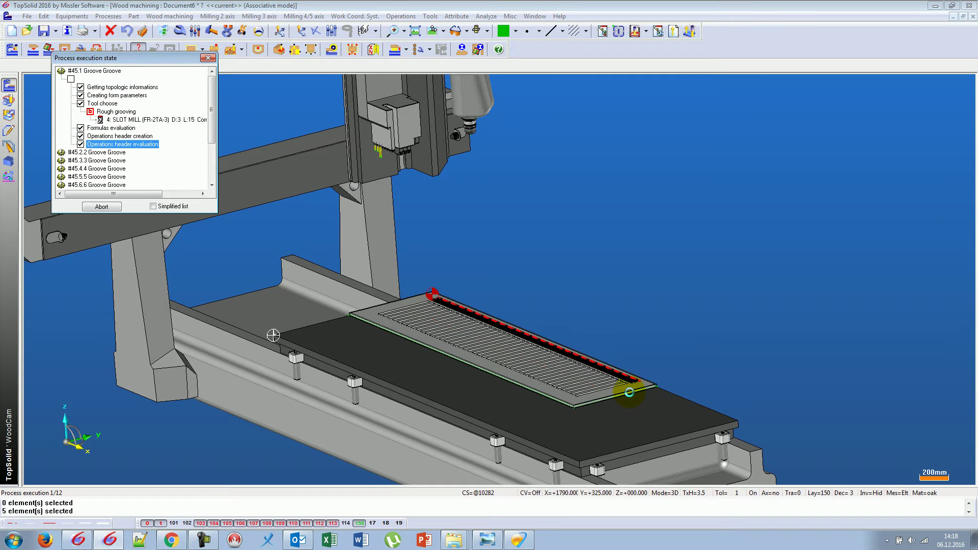
scroll(632, 389, "up", 3)
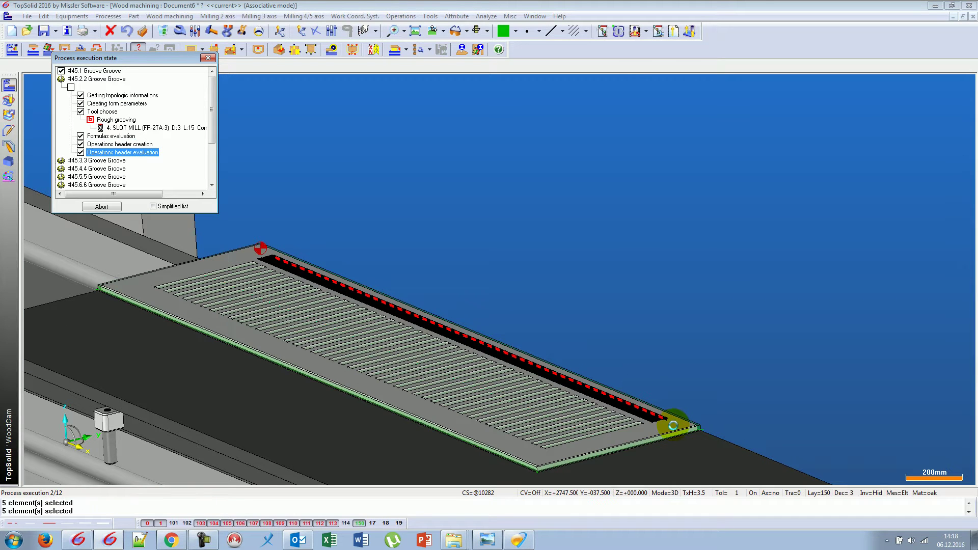
left_click(121, 182)
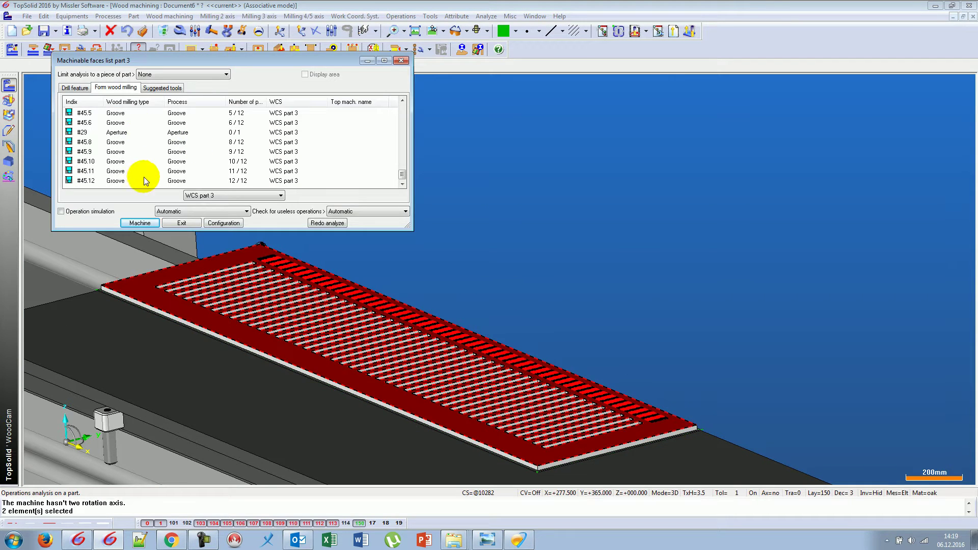
left_click(183, 224)
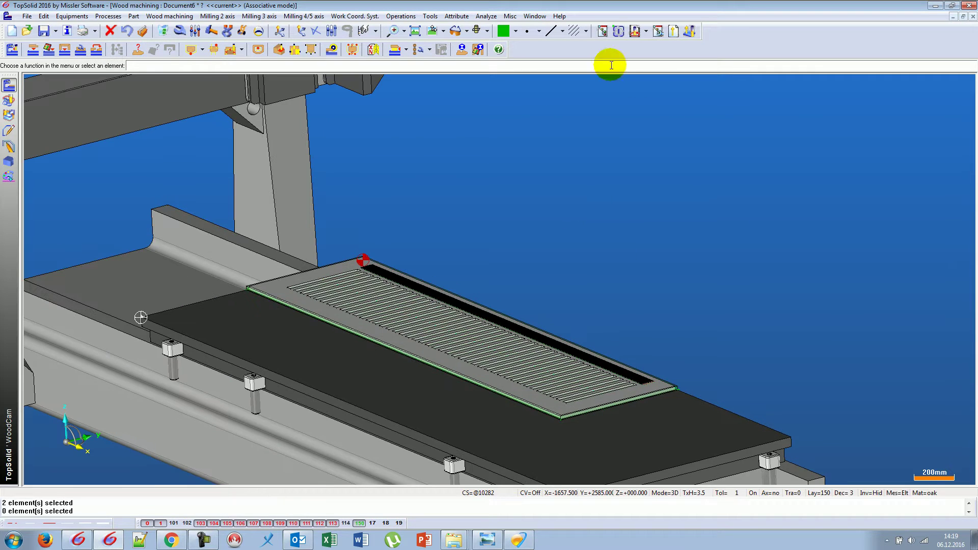
left_click(604, 31)
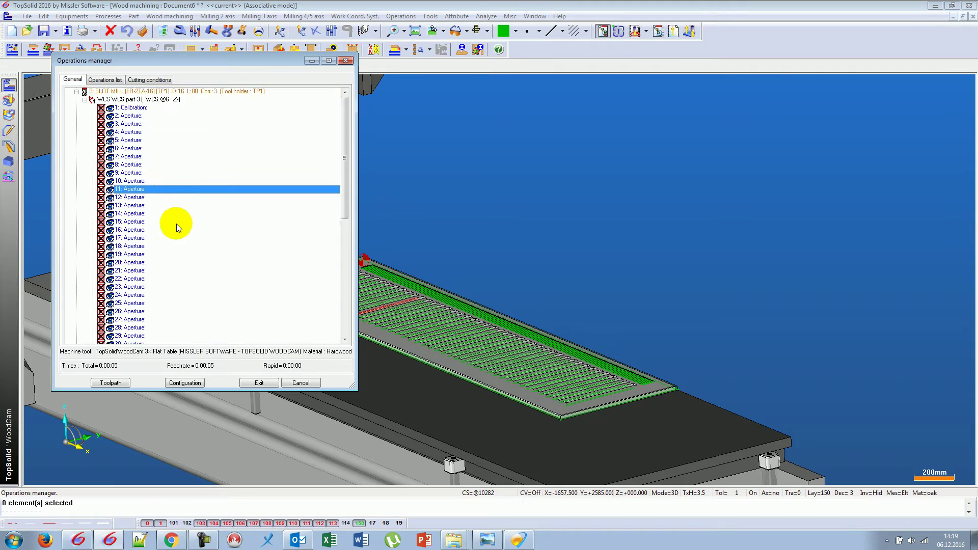
left_click(128, 198)
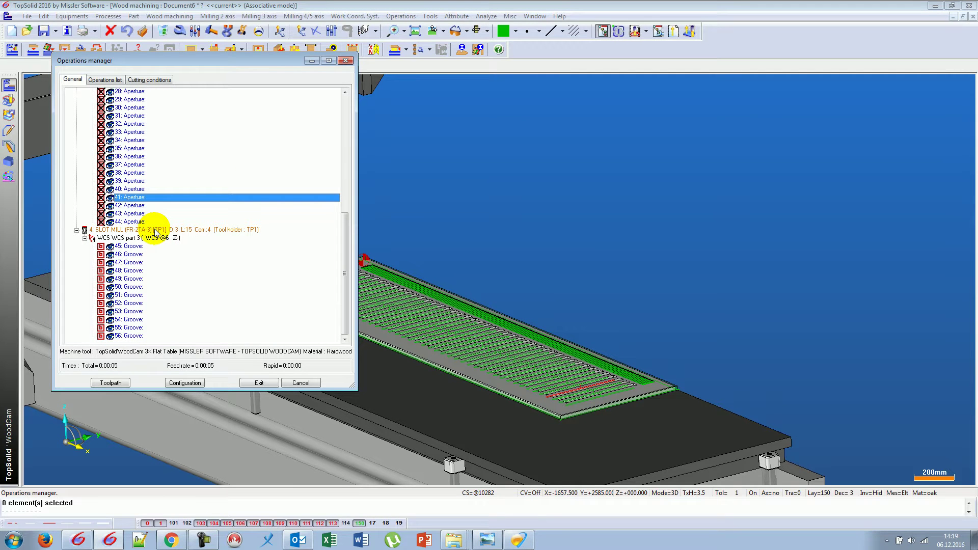
left_click(139, 182)
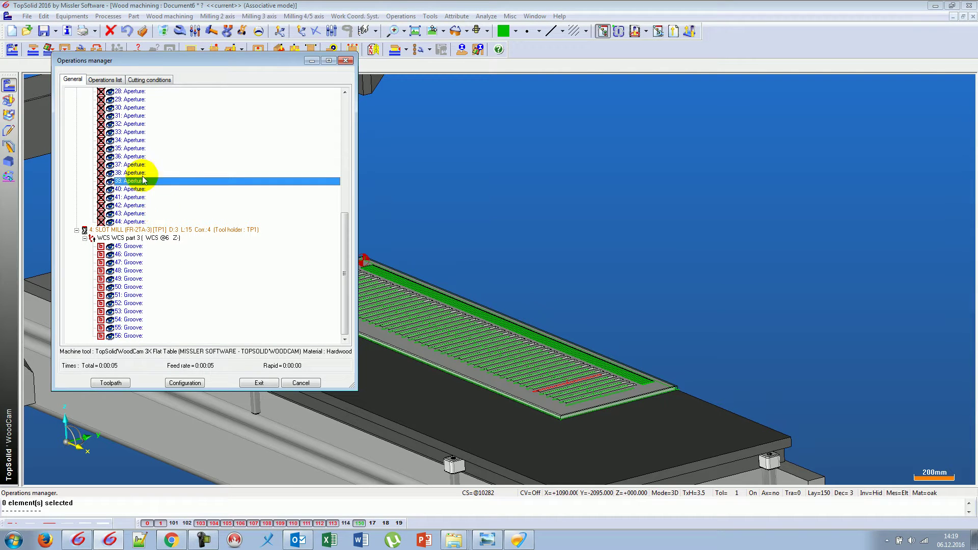
left_click(136, 206)
left_click(260, 383)
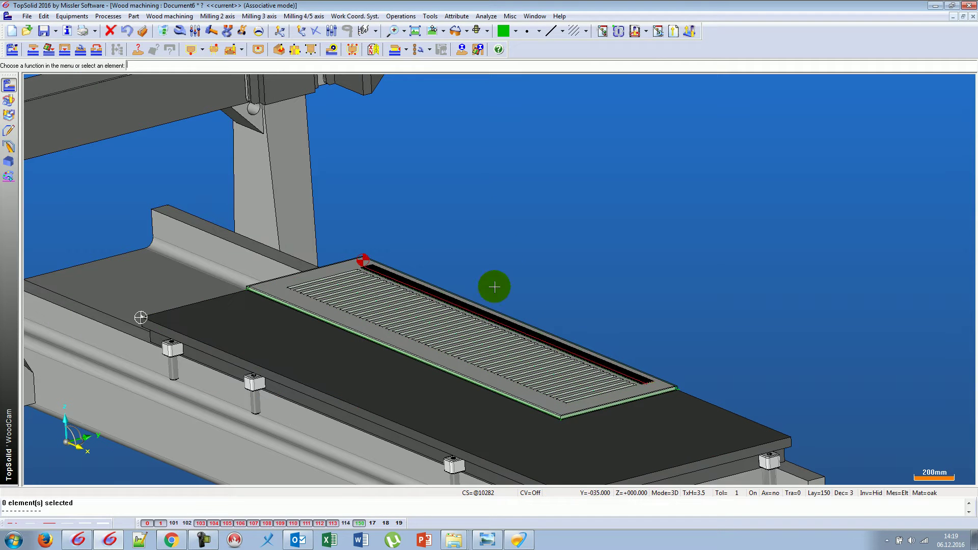
Regenerate all 56 machining operations and orbit the view to inspect the grooves.
left_click(620, 36)
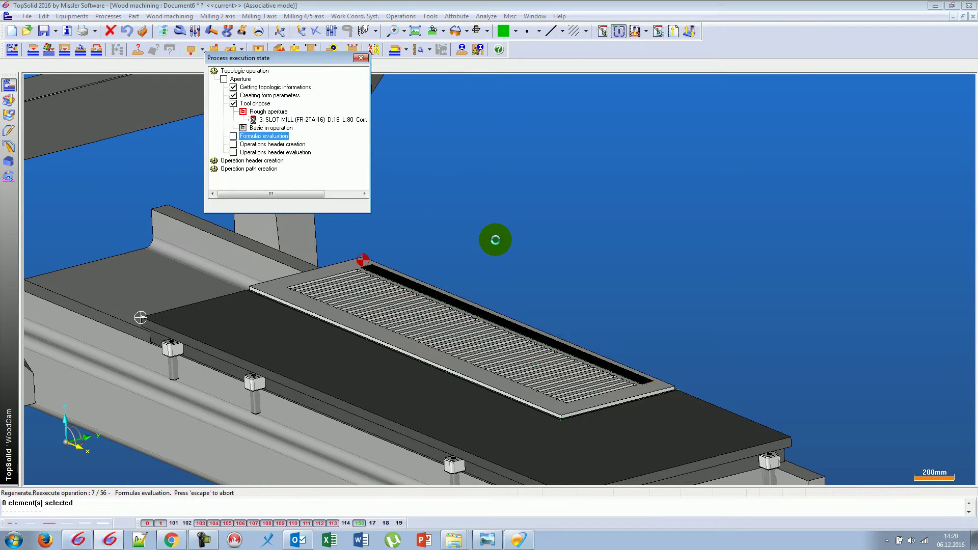
scroll(552, 301, "up", 1)
scroll(593, 410, "up", 1)
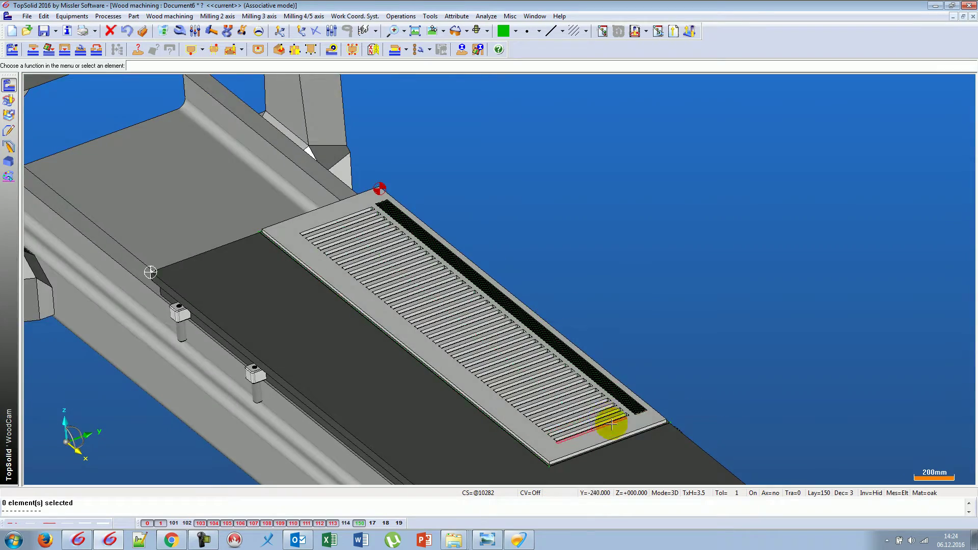
scroll(651, 395, "up", 3)
scroll(663, 390, "up", 2)
scroll(660, 391, "up", 2)
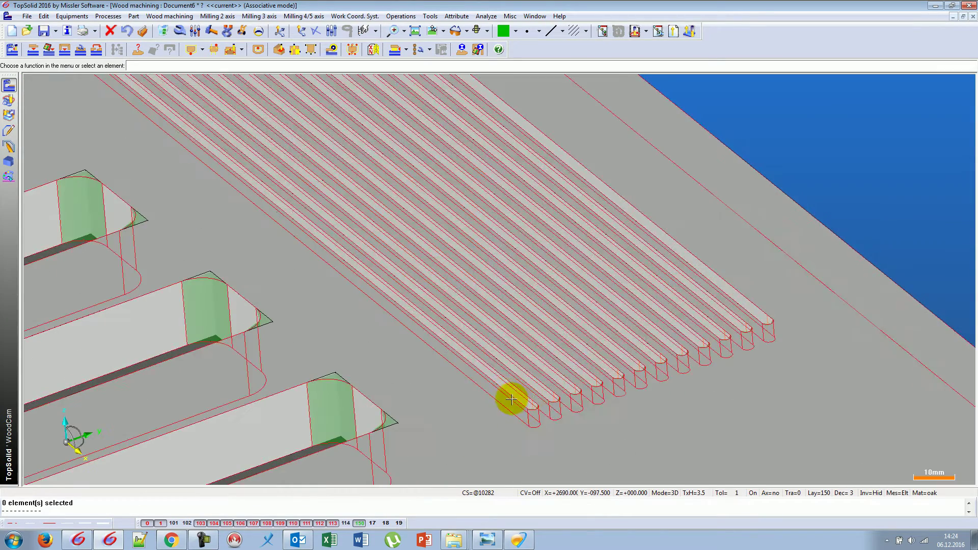
scroll(510, 399, "down", 5)
mouse_move(578, 328)
middle_mouse_down()
mouse_move(633, 305)
mouse_move(624, 113)
middle_mouse_up()
left_click(602, 31)
left_click_drag(620, 205, 637, 218)
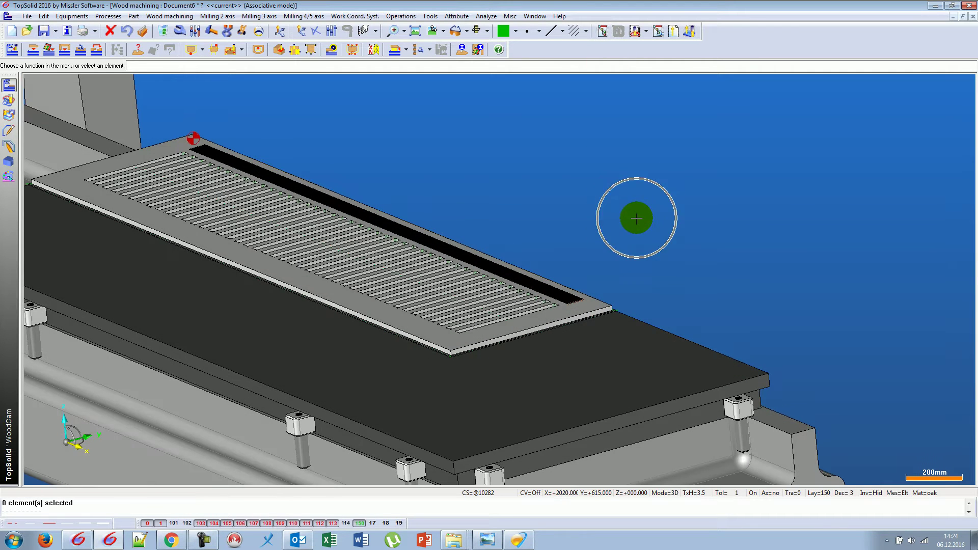
Select all operations in the Operations manager and launch Verify on them.
left_click(601, 31)
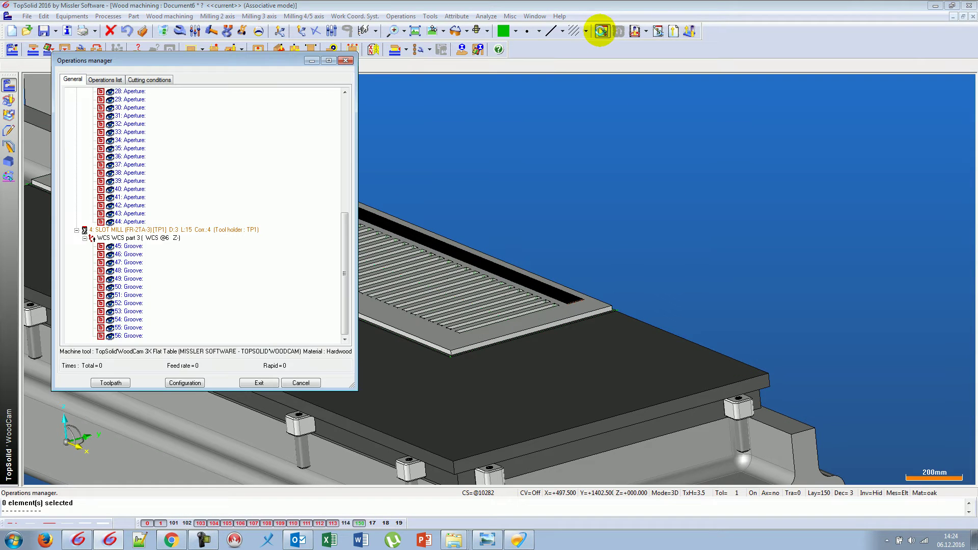
left_click(142, 182)
key("ctrl+a")
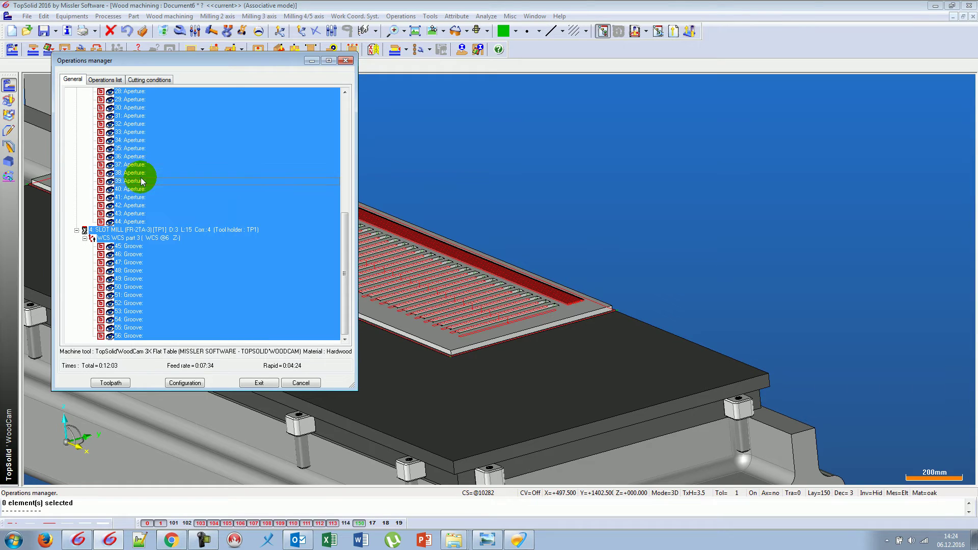
right_click(141, 169)
mouse_move(164, 183)
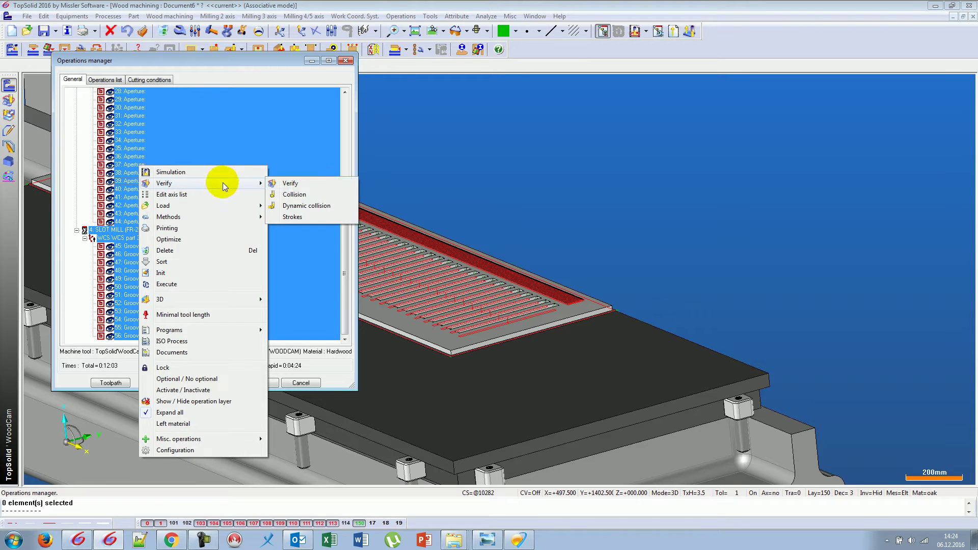
left_click(315, 186)
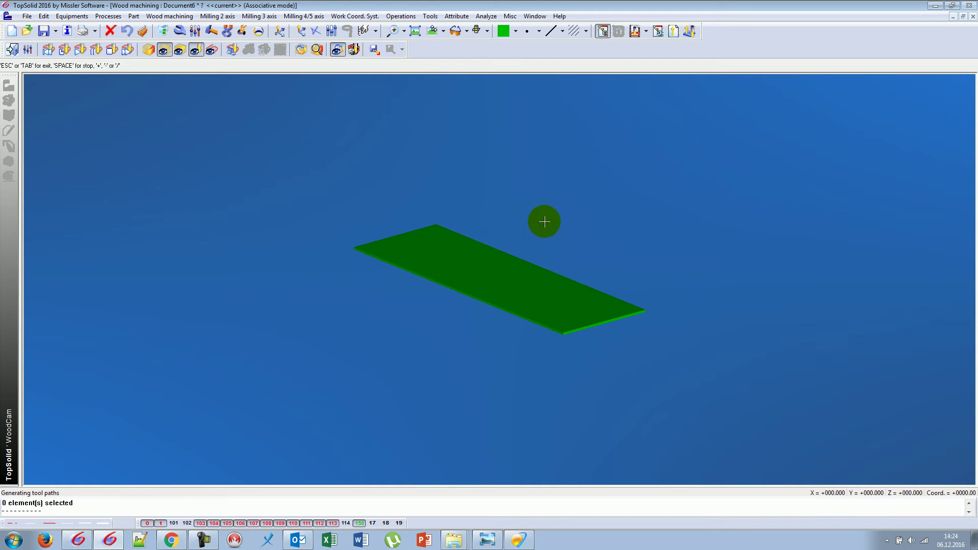
Play the verification simulation and inspect the milled slots and edge grooves.
scroll(530, 228, "up", 2)
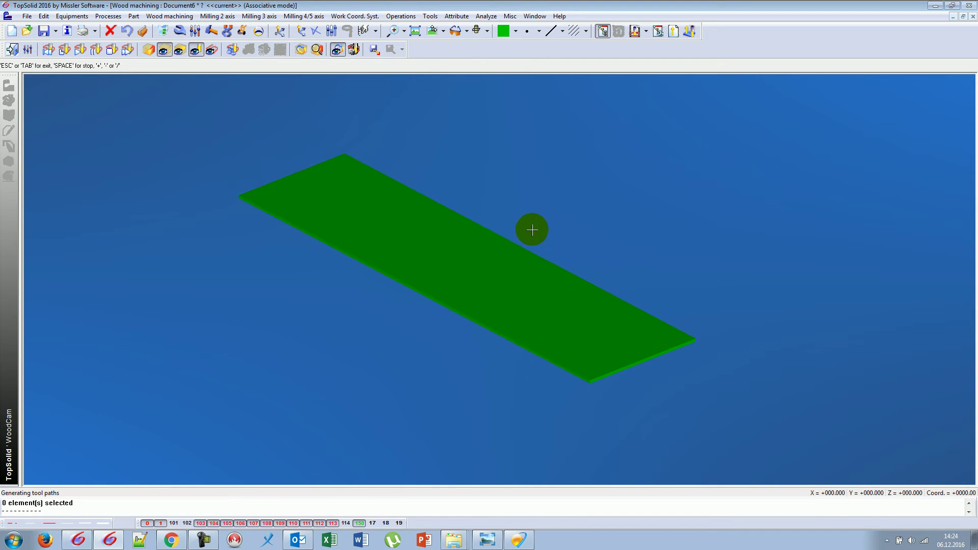
scroll(530, 227, "up", 2)
left_click(78, 50)
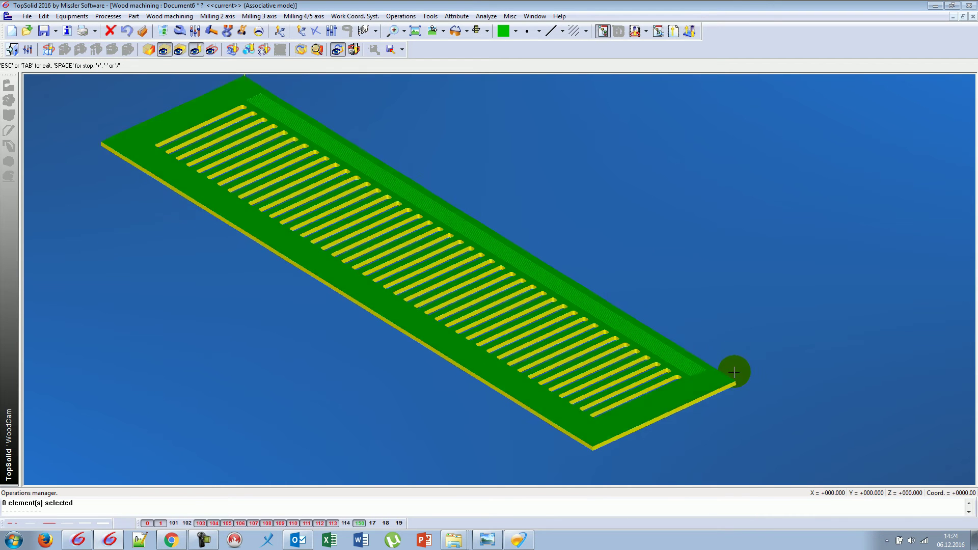
scroll(713, 387, "up", 3)
scroll(713, 390, "up", 2)
scroll(703, 326, "down", 4)
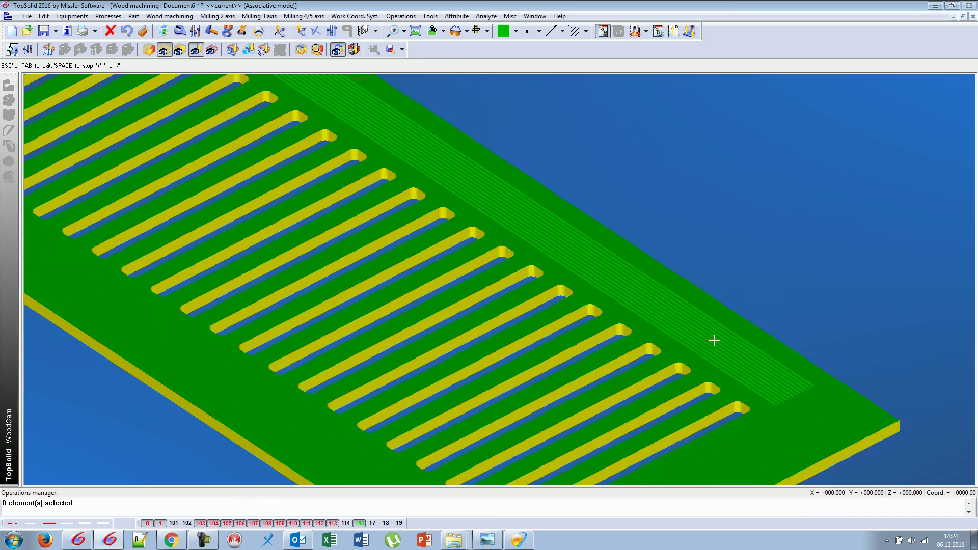
scroll(713, 338, "up", 1)
scroll(646, 355, "up", 2)
scroll(647, 356, "up", 2)
scroll(519, 433, "up", 3)
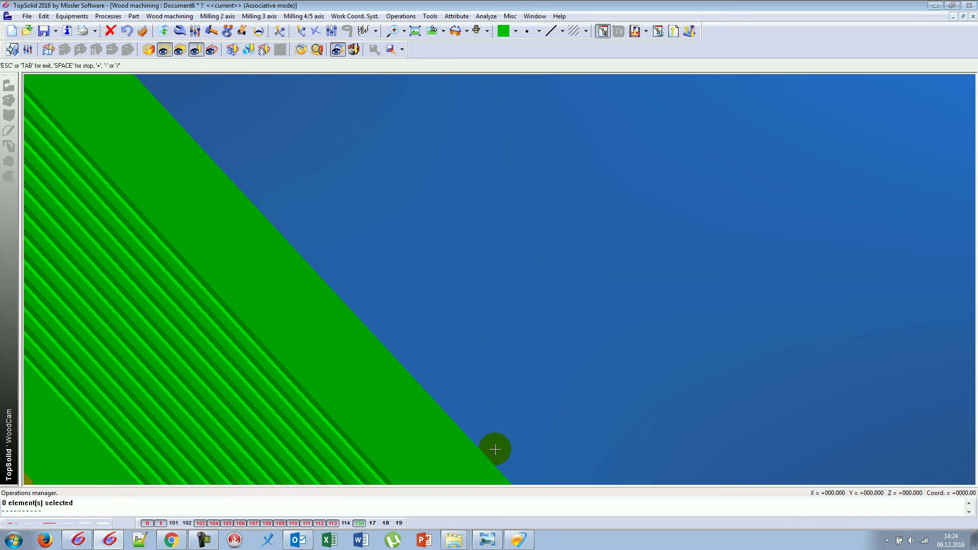
scroll(237, 371, "down", 3)
scroll(258, 349, "down", 2)
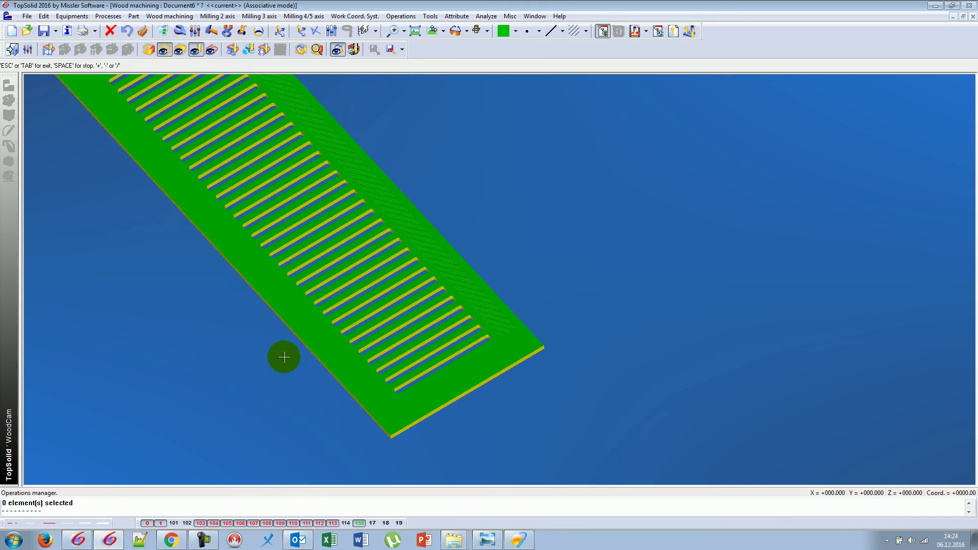
scroll(284, 356, "down", 1)
scroll(398, 378, "down", 1)
middle_click_drag(398, 378, 347, 381)
mouse_move(339, 129)
middle_mouse_down()
mouse_move(539, 306)
mouse_move(559, 302)
mouse_move(582, 271)
middle_mouse_up()
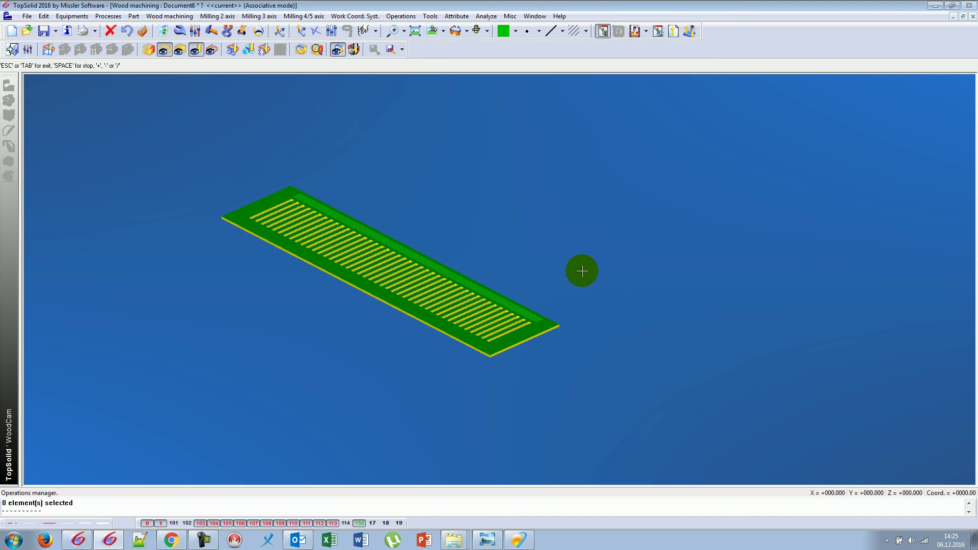